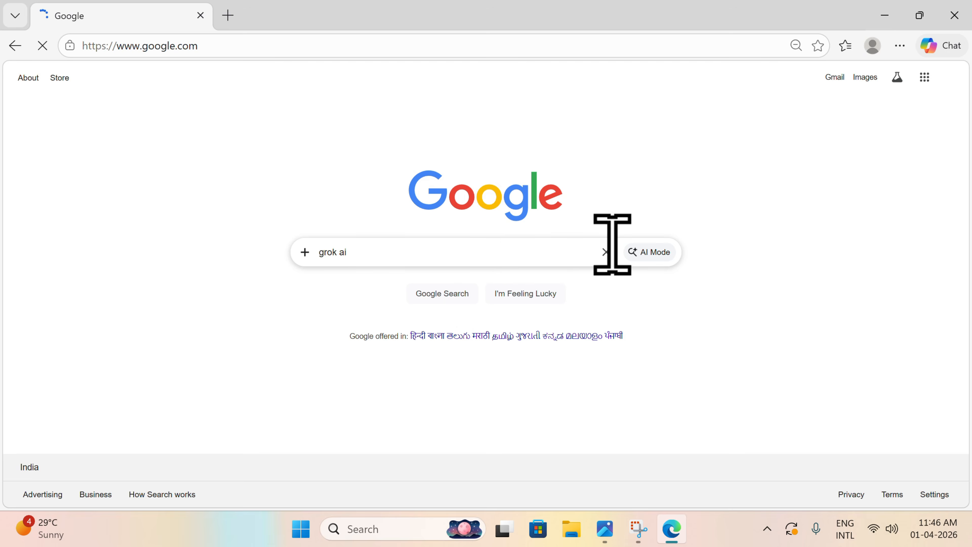
# Step: Open Grok and submit the prompt "Act as senior level consultant and help me in creating report for Ai jobs in next 5 years"
pyautogui.scroll(-6, 345, 245)
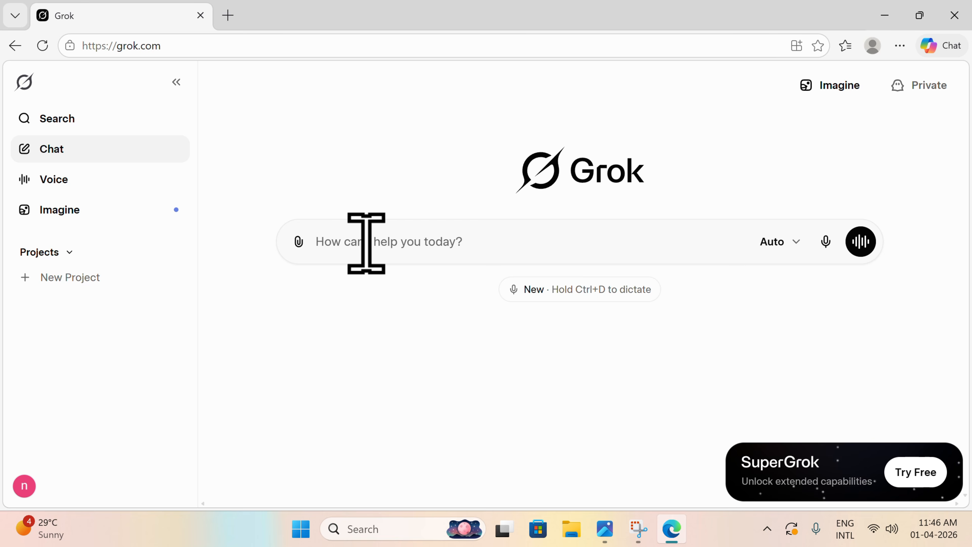
pyautogui.write('Ac')
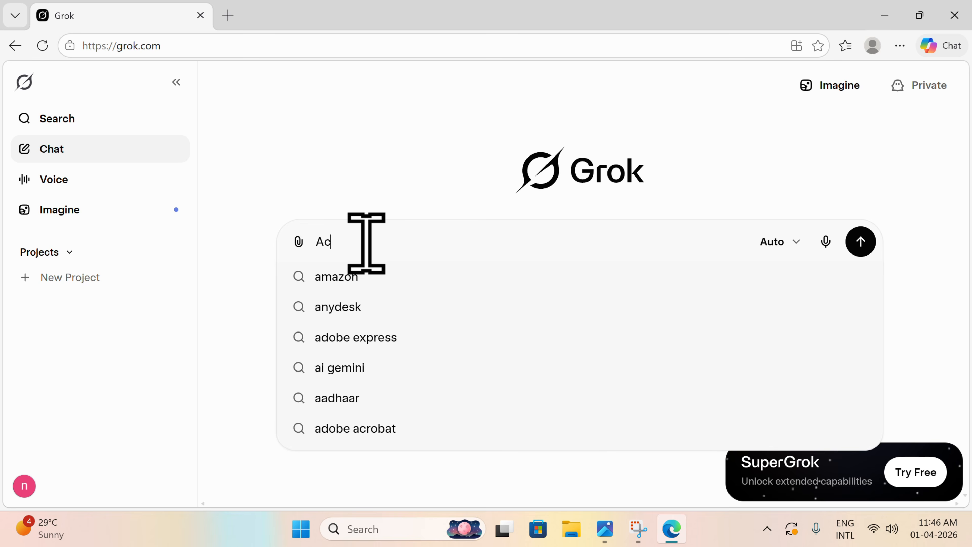
pyautogui.write('t as seni')
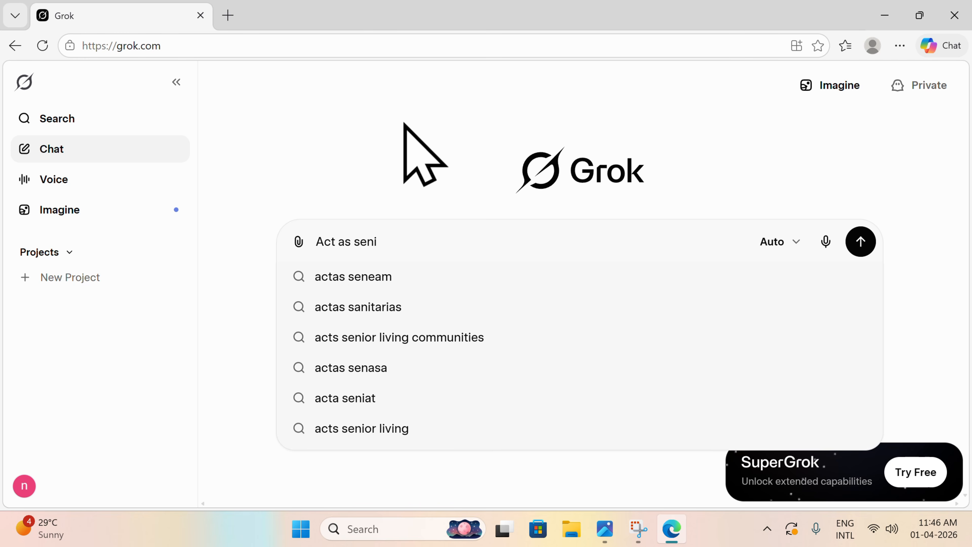
pyautogui.write('or l')
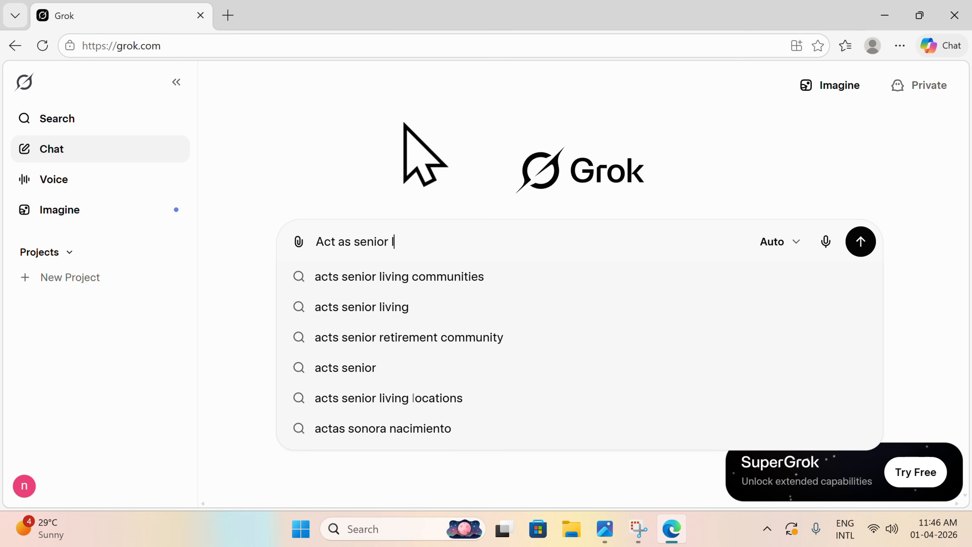
pyautogui.write('eve')
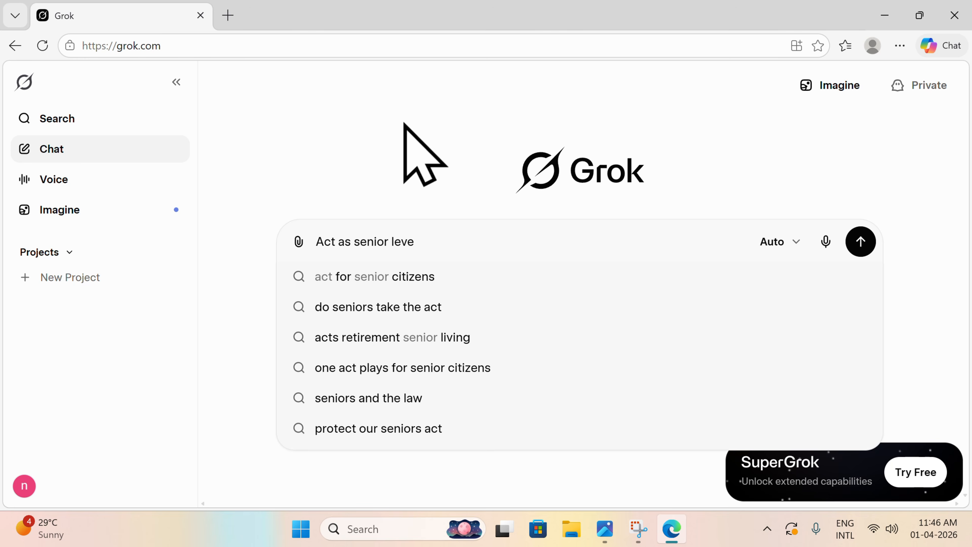
pyautogui.write('l cons')
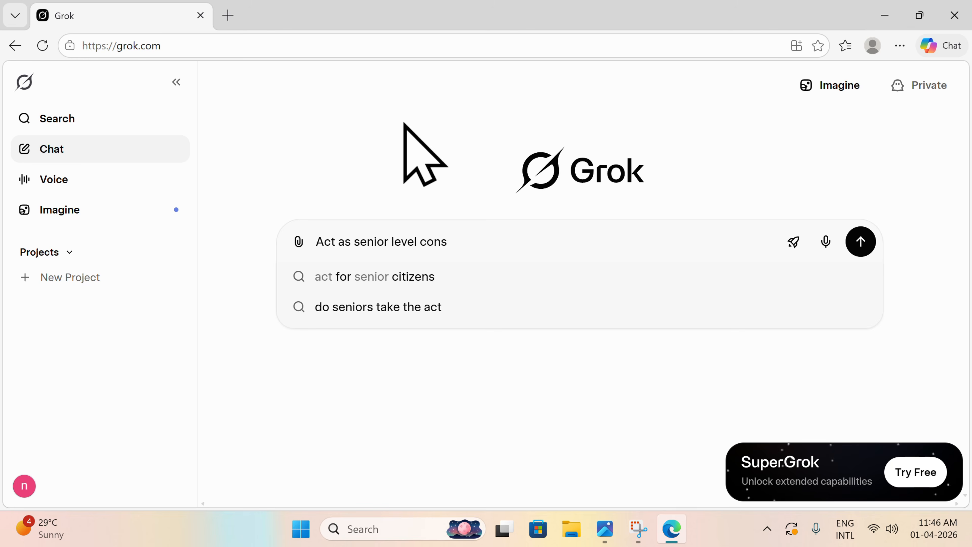
pyautogui.write('ultant and ')
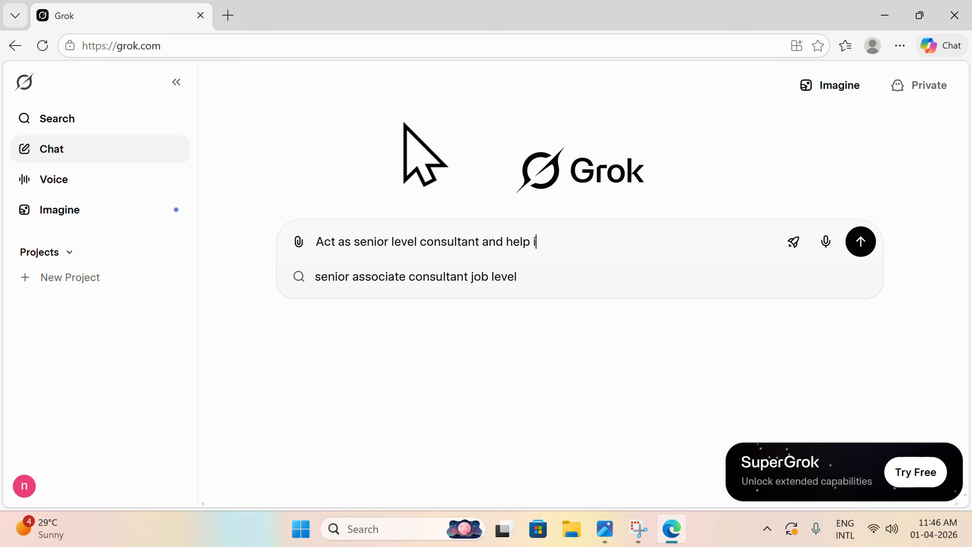
pyautogui.write('help me in creating report for Ai jobs in ne')
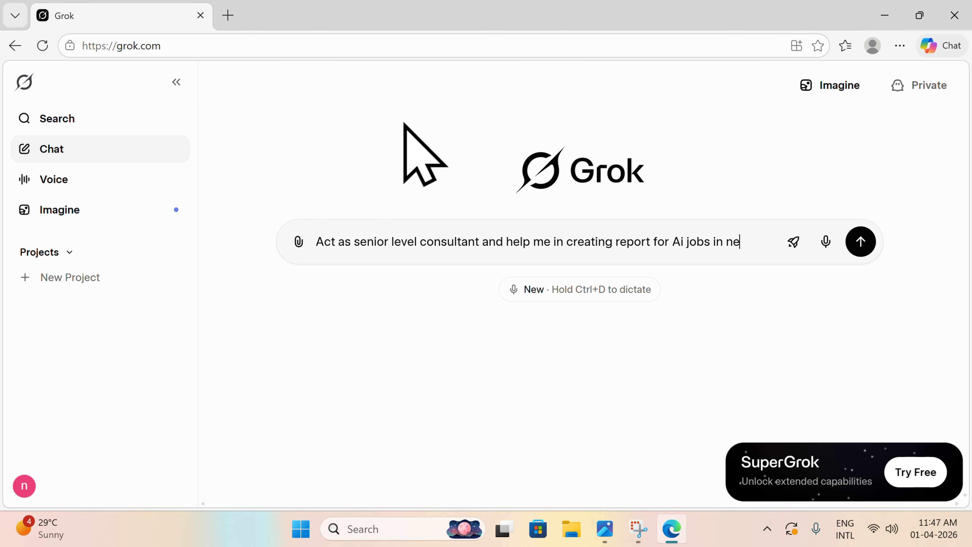
pyautogui.write('5 years')
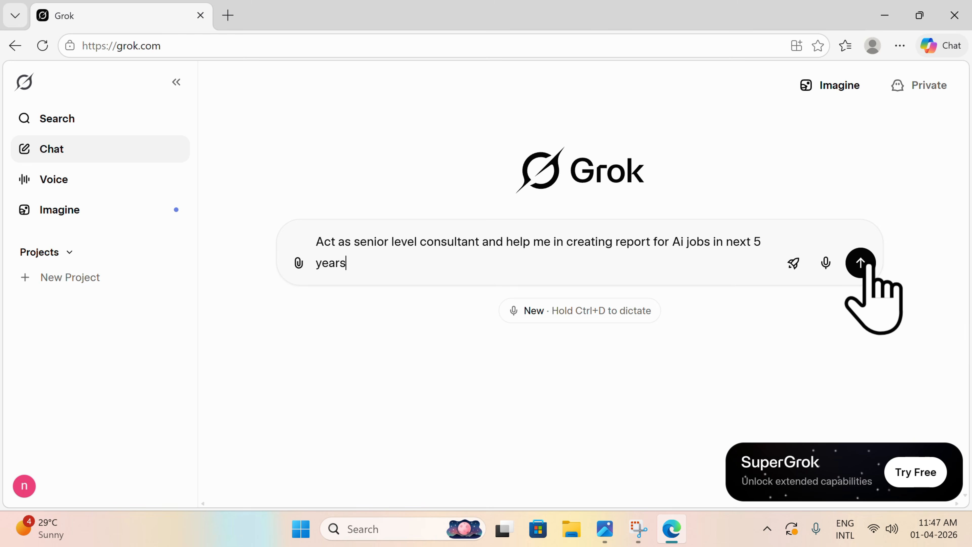
pyautogui.click(861, 263)
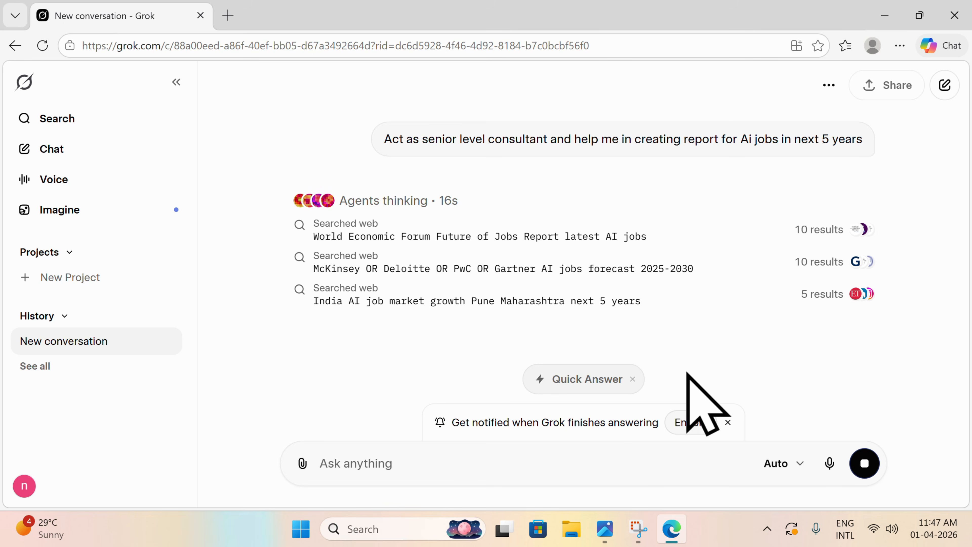
# Step: Clear the offer to be notified when the answer finishes and switch the running research to a Quick Answer
pyautogui.click(698, 428)
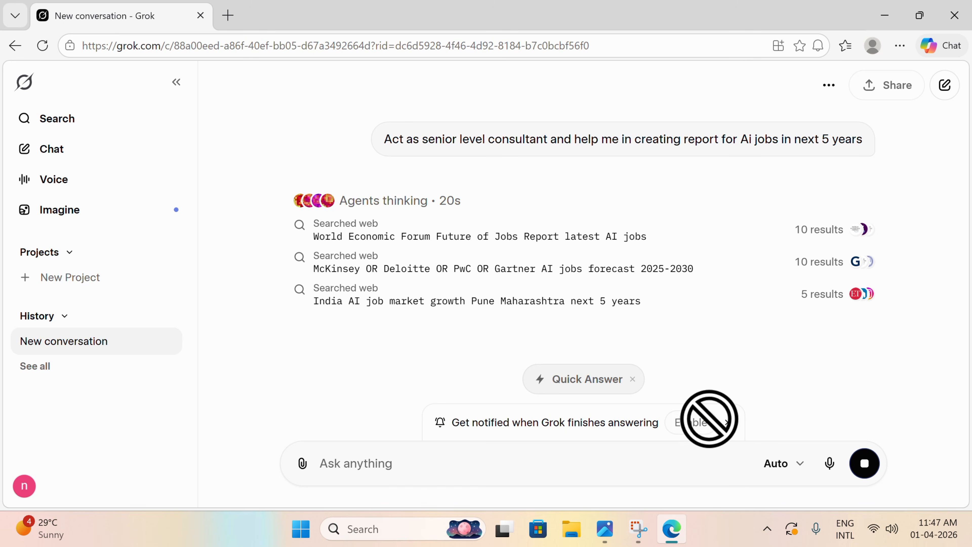
pyautogui.click(727, 423)
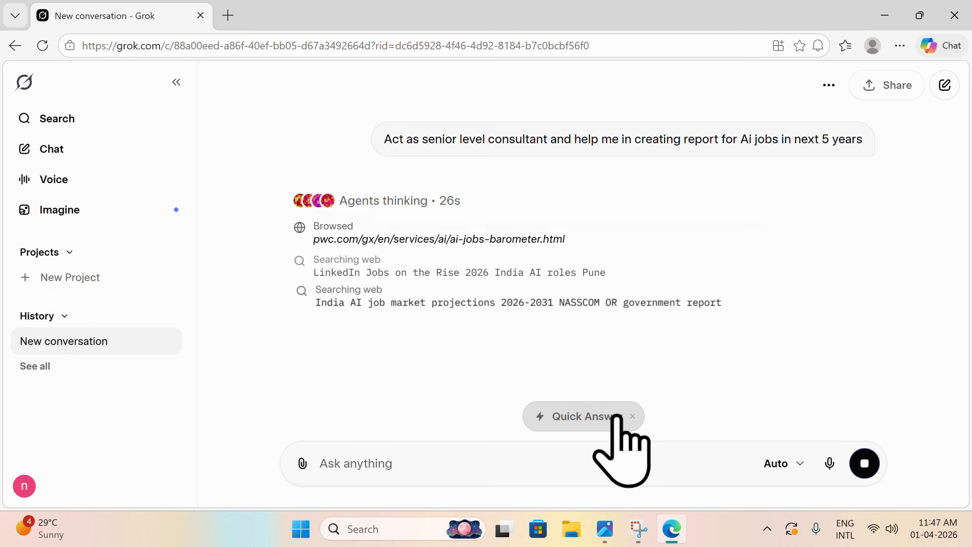
pyautogui.click(617, 416)
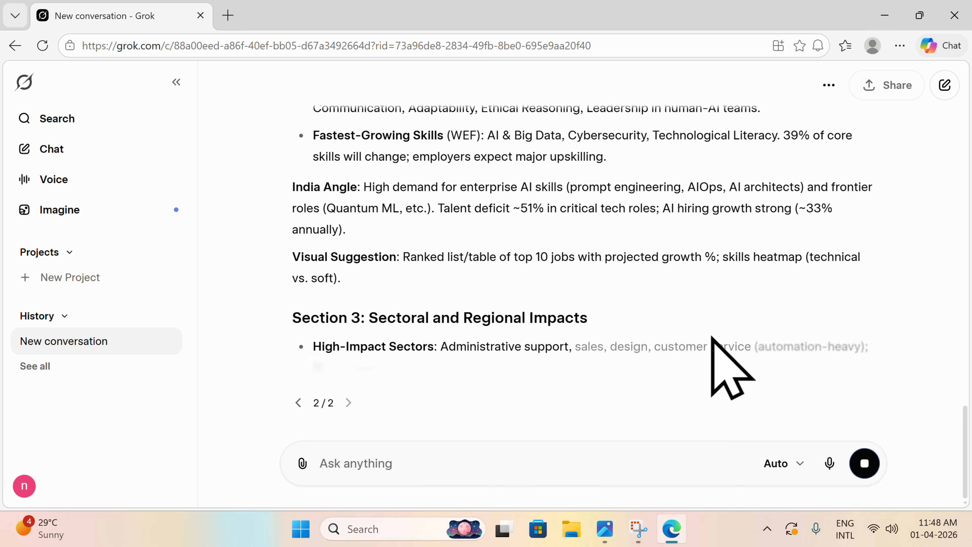
# Step: Review the generated AI jobs report, from its executive summary to the suggested follow-ups at the end
pyautogui.scroll(15, 521, 207)
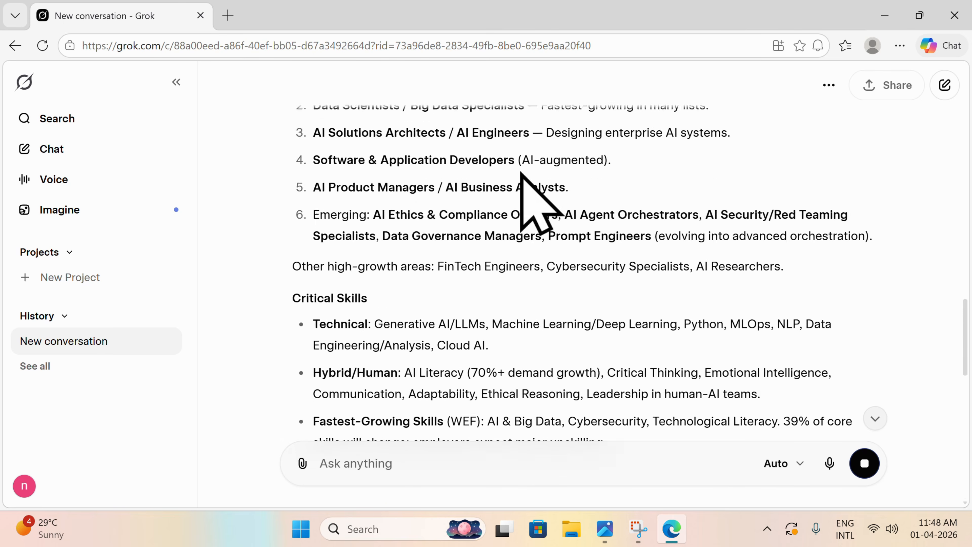
pyautogui.scroll(15, 521, 169)
pyautogui.scroll(-7, 521, 170)
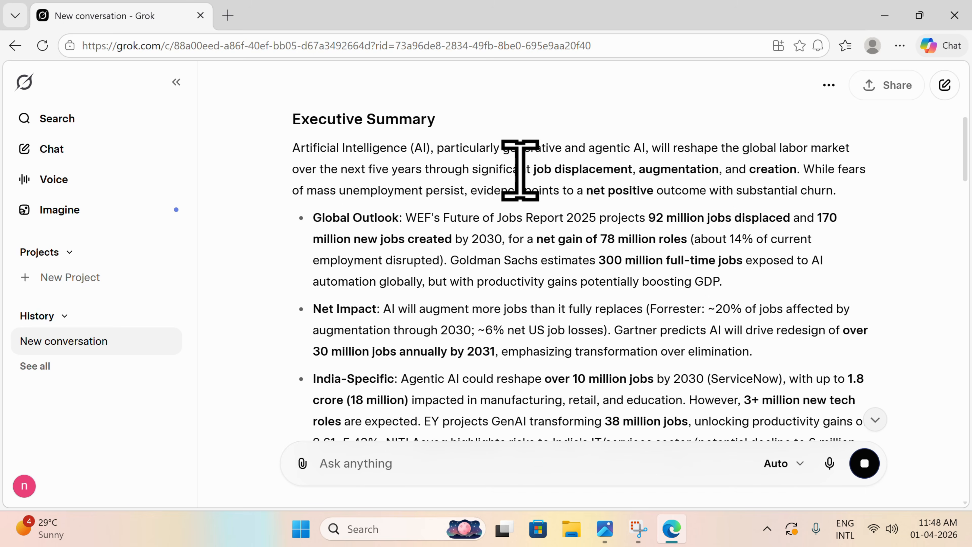
pyautogui.scroll(-10, 520, 170)
pyautogui.scroll(15, 521, 201)
pyautogui.scroll(-20, 531, 206)
pyautogui.scroll(-15, 512, 195)
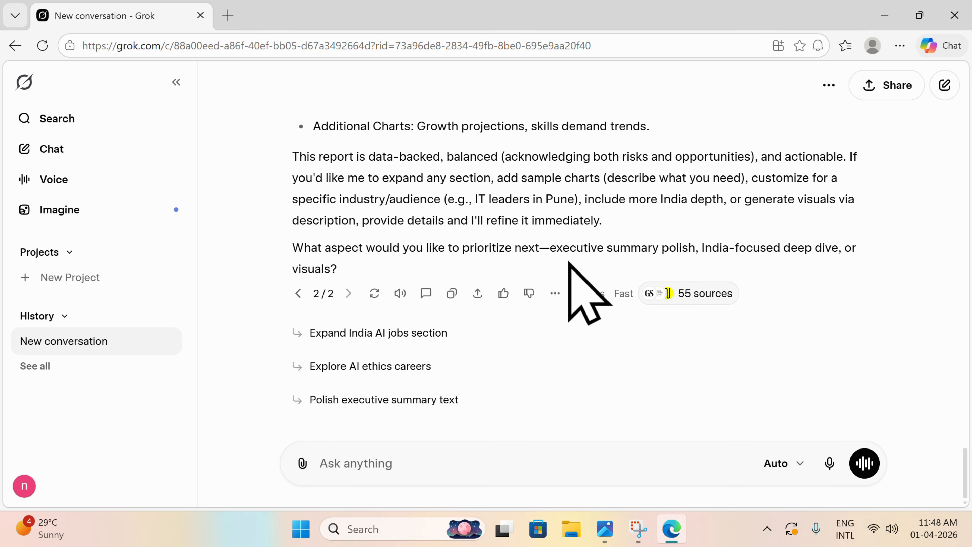
pyautogui.scroll(20, 609, 238)
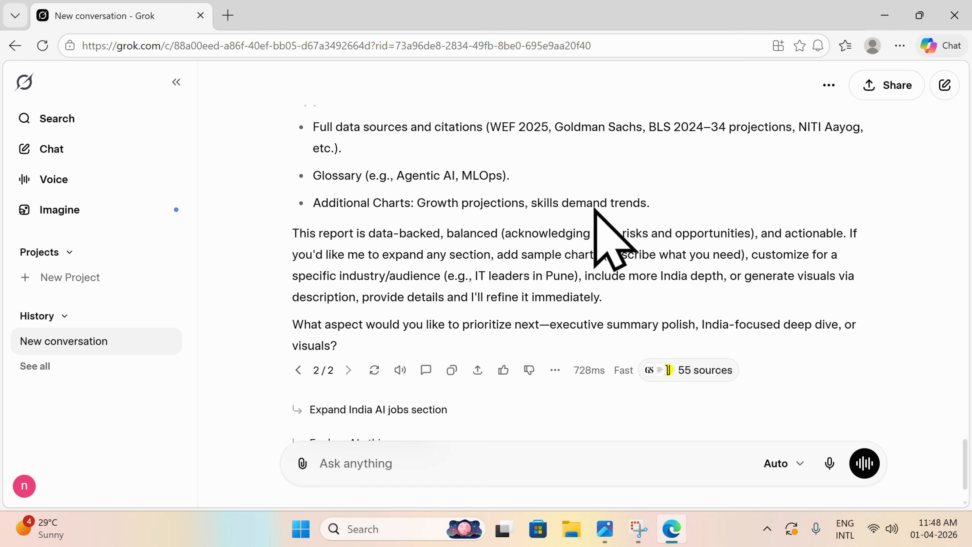
pyautogui.scroll(-10, 412, 391)
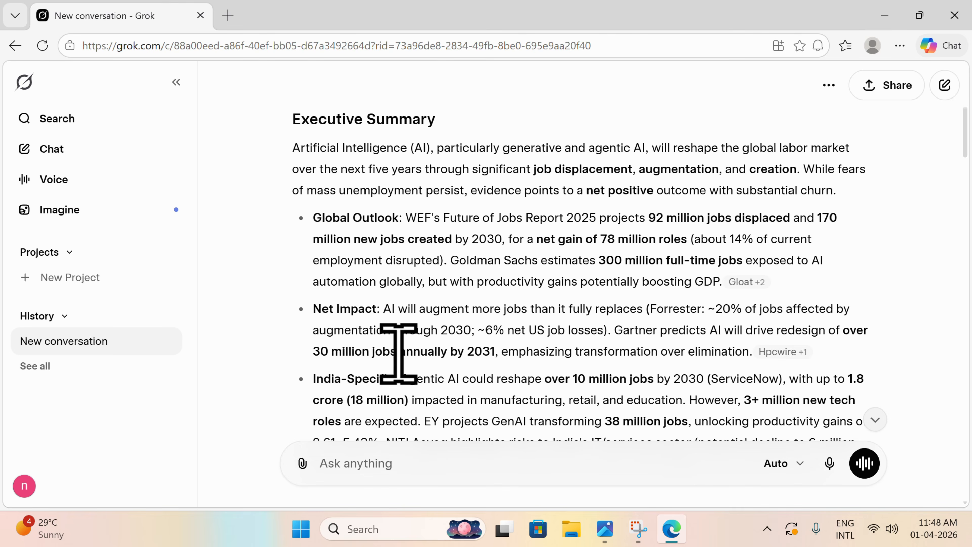
# Step: Select and copy the entire generated report, from its introductory paragraph to the closing question
pyautogui.scroll(10, 397, 347)
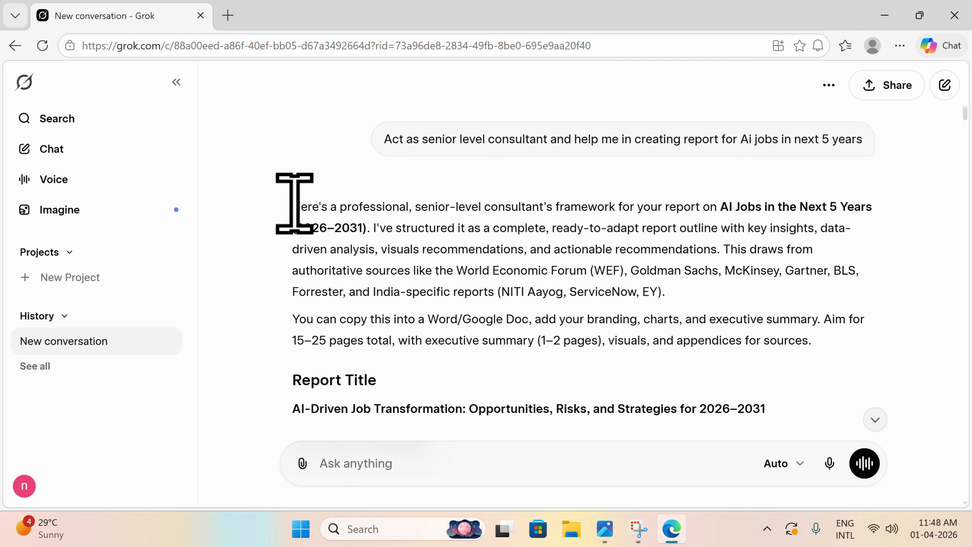
pyautogui.moveTo(293, 207); pyautogui.dragTo(375, 391)
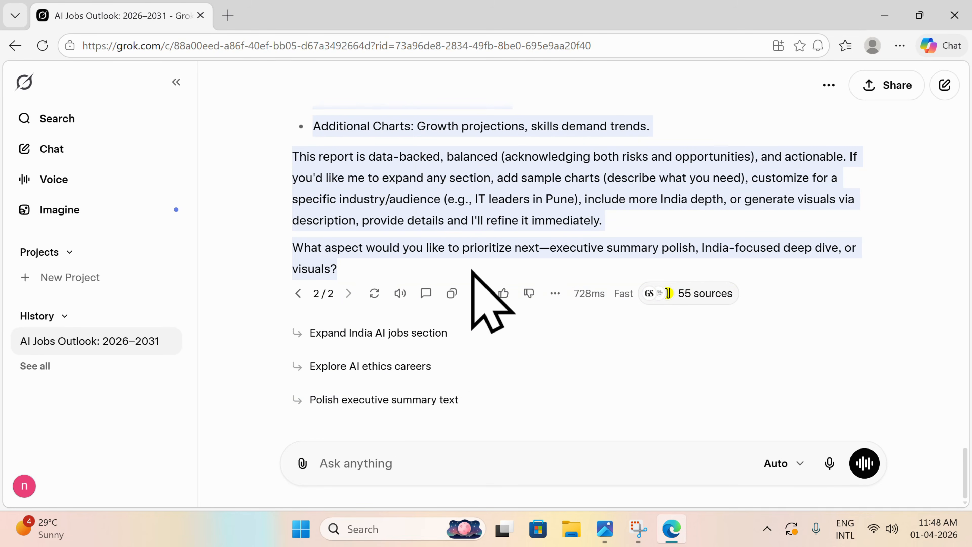
pyautogui.scroll(2, 473, 272)
pyautogui.scroll(15, 478, 287)
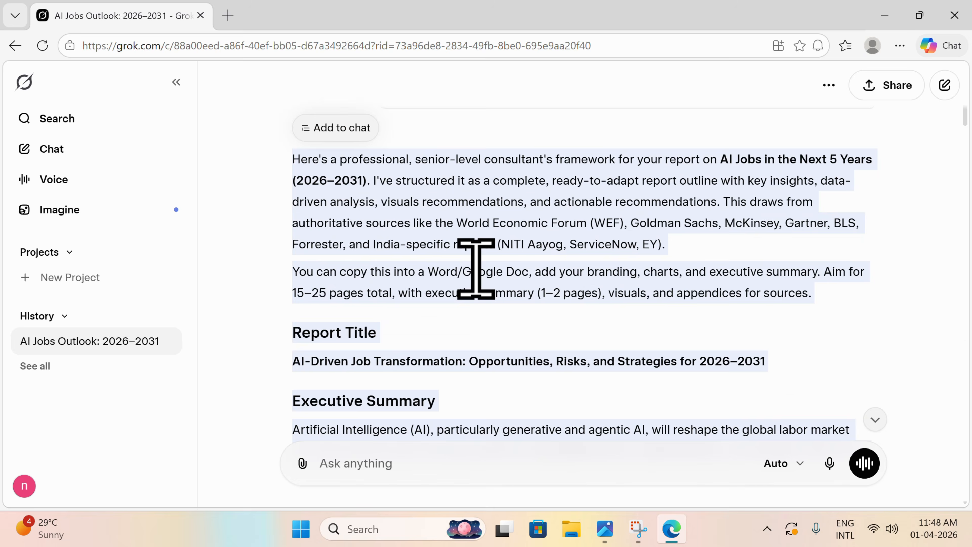
pyautogui.scroll(-5, 390, 220)
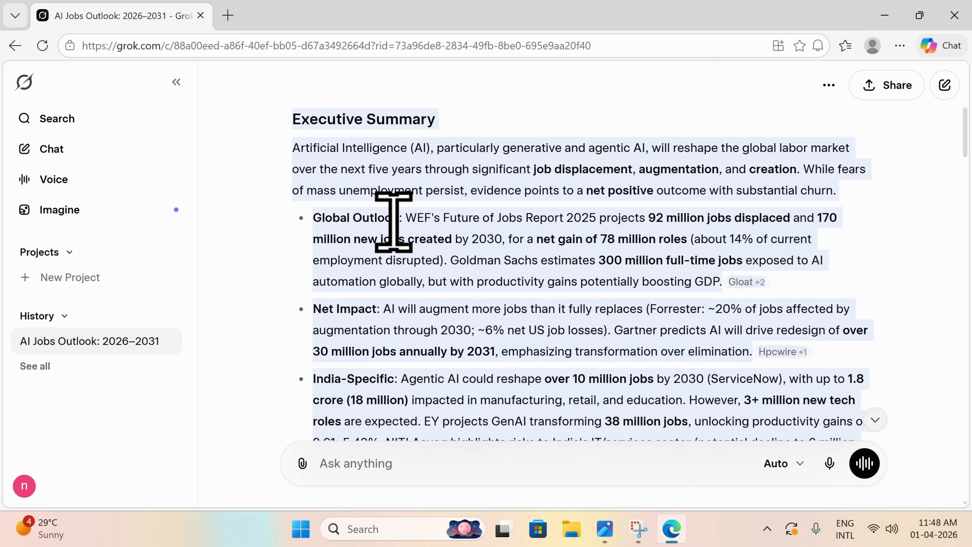
pyautogui.scroll(-5, 570, 321)
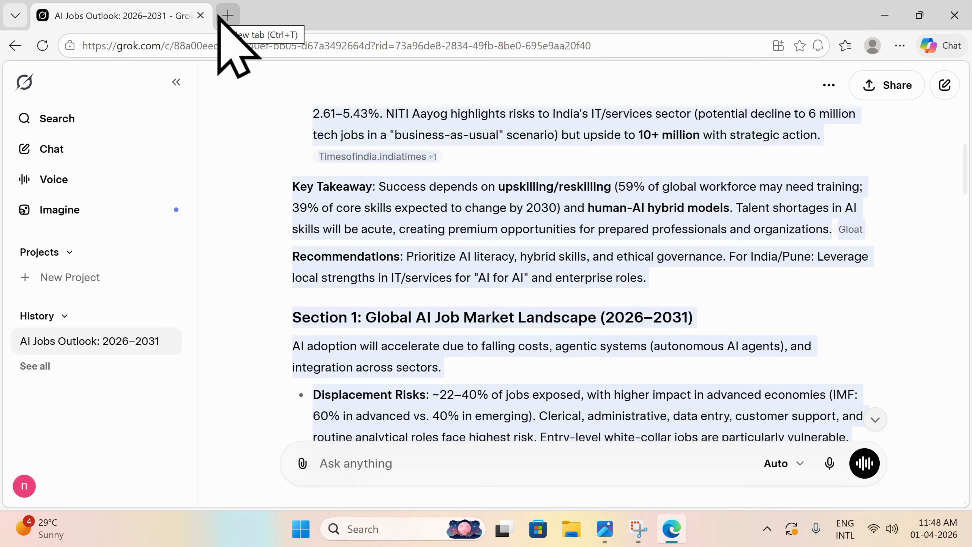
# Step: Open a new browser tab, and check the step after Grok in the AI workflow image in Photos
pyautogui.click(227, 16)
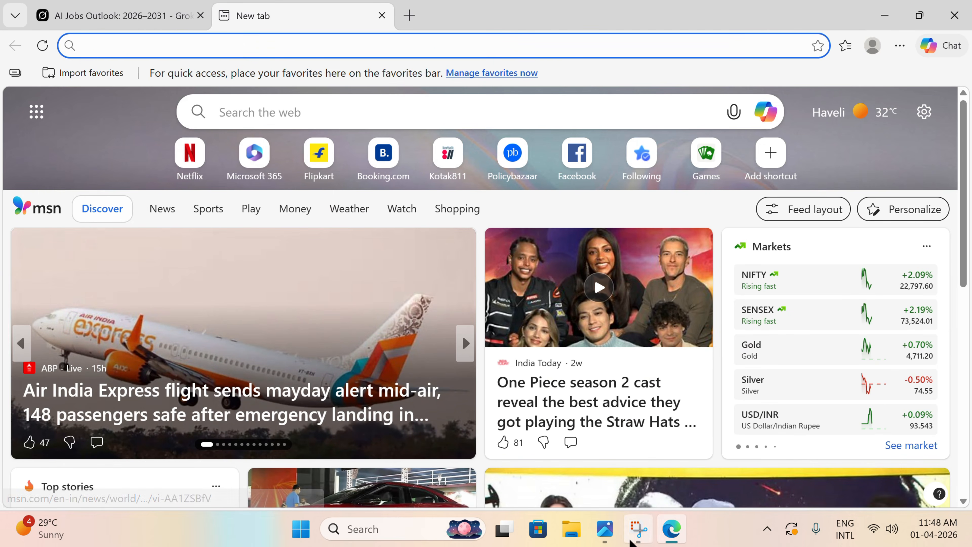
pyautogui.click(610, 529)
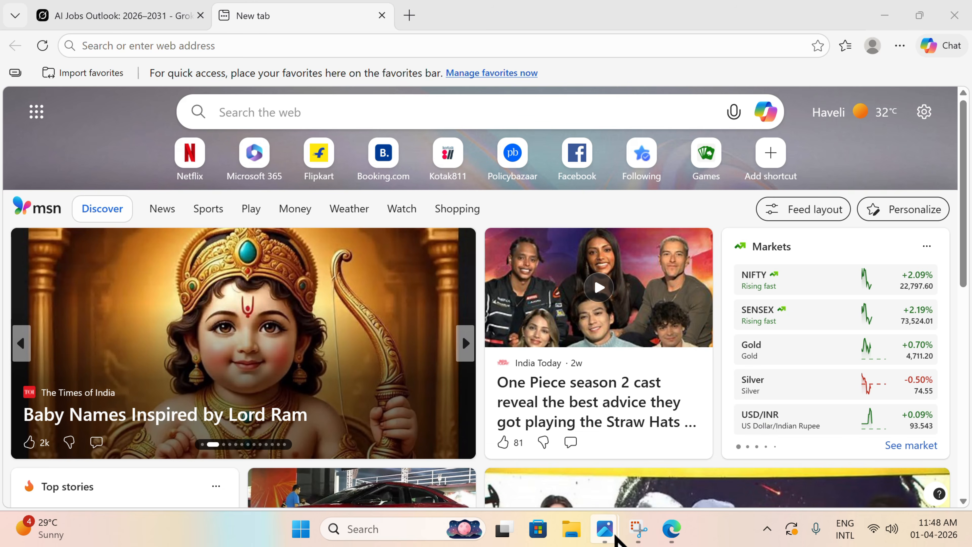
pyautogui.moveTo(608, 530)
pyautogui.click(659, 458)
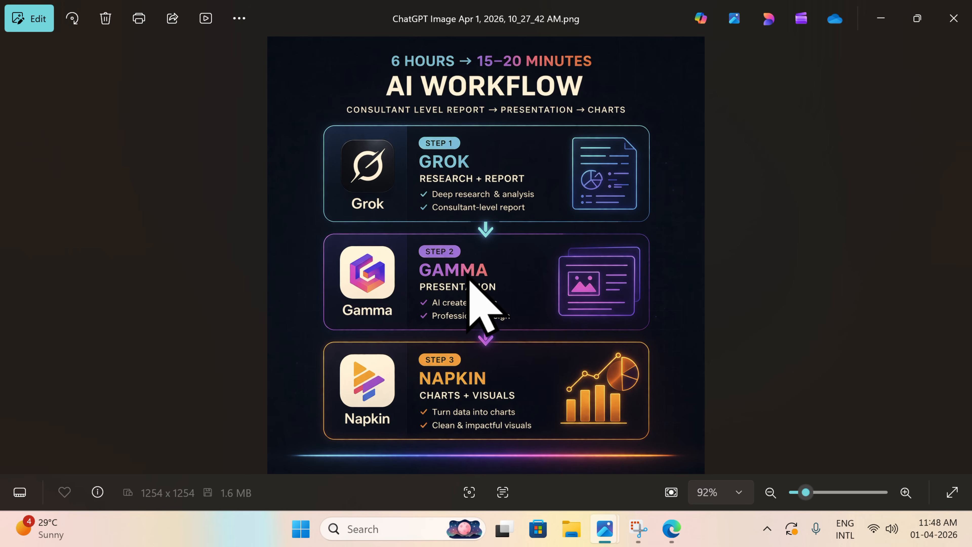
pyautogui.click(671, 530)
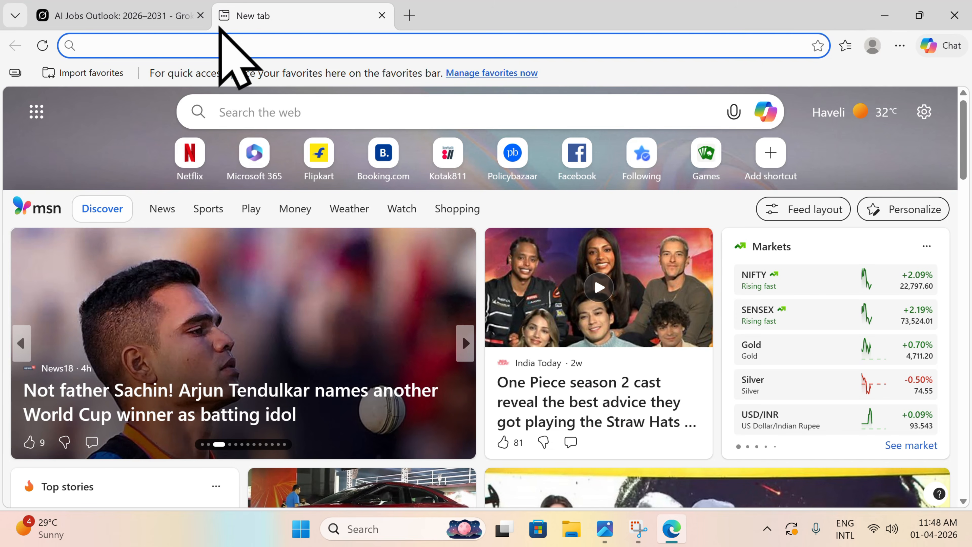
# Step: Search Google for "gamma ai" in the new browser tab and open the Gamma website
pyautogui.click(239, 45)
pyautogui.write('www.google.com')
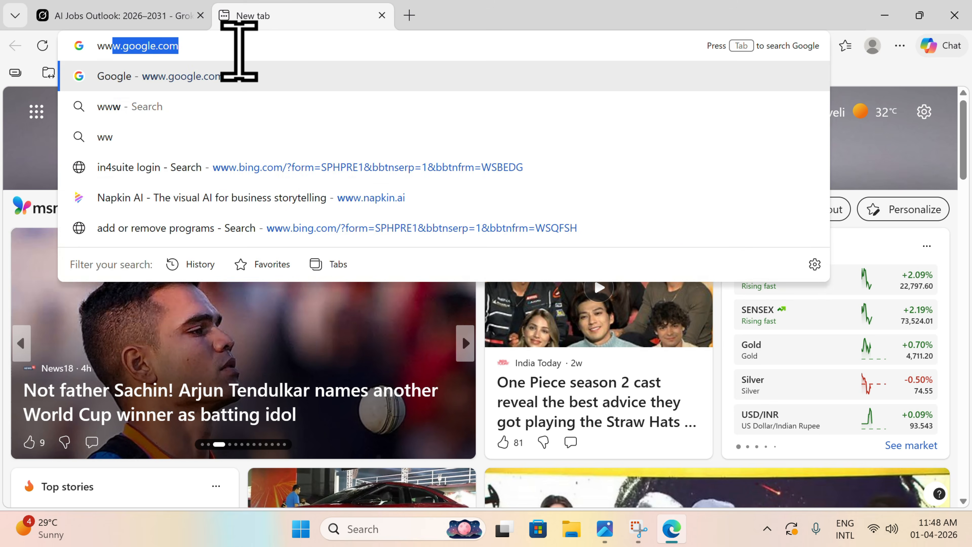
pyautogui.press('Return')
pyautogui.write('gamma ai')
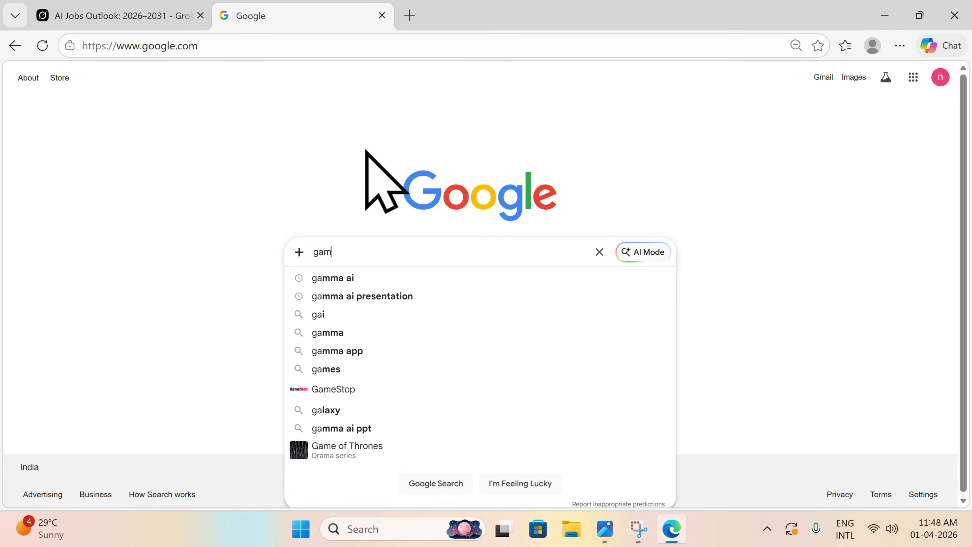
pyautogui.press('Return')
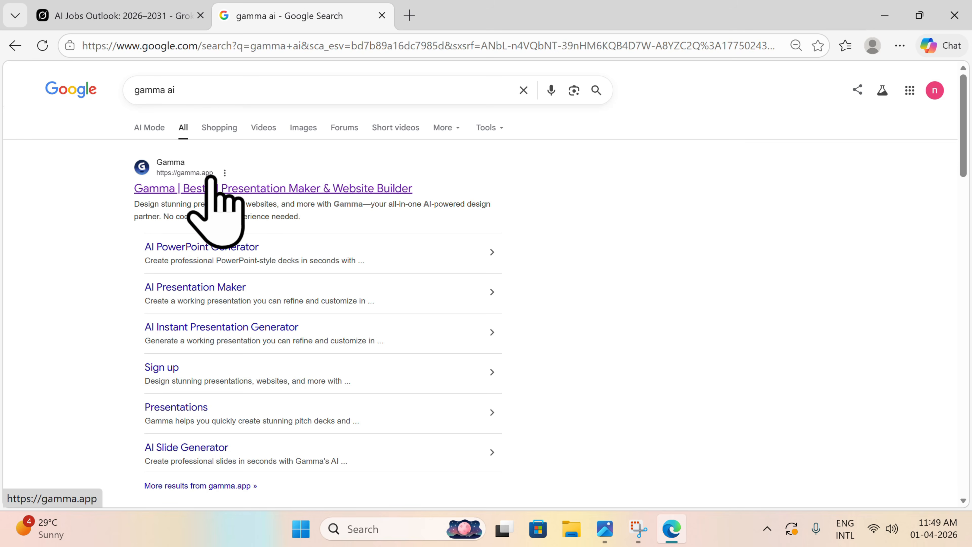
pyautogui.click(226, 188)
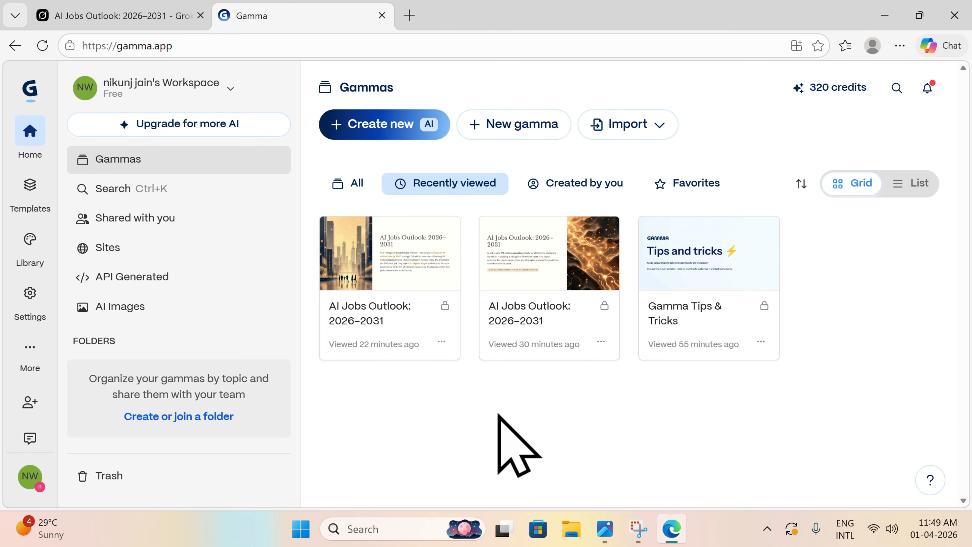
# Step: Start a new AI creation with the Paste in text option and paste the copied Grok report as its content
pyautogui.click(382, 126)
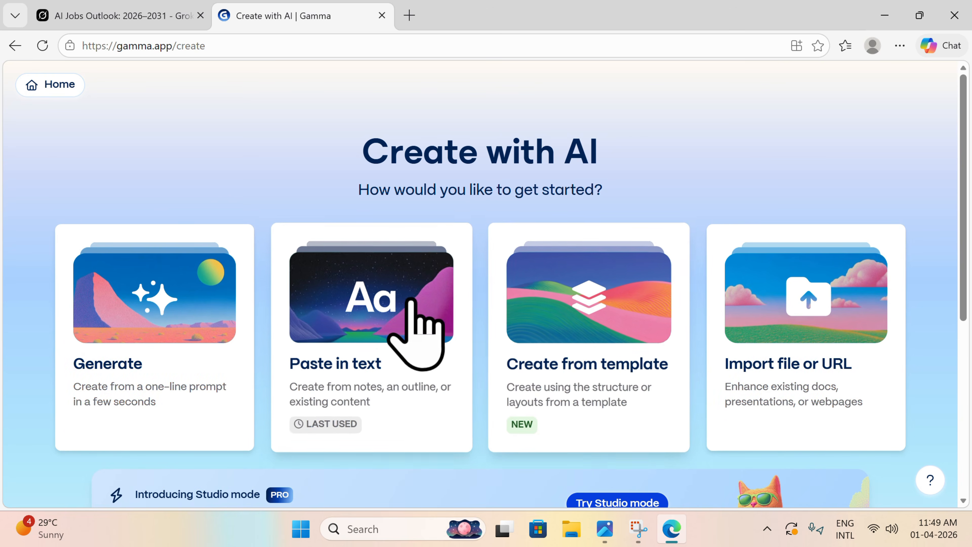
pyautogui.click(337, 303)
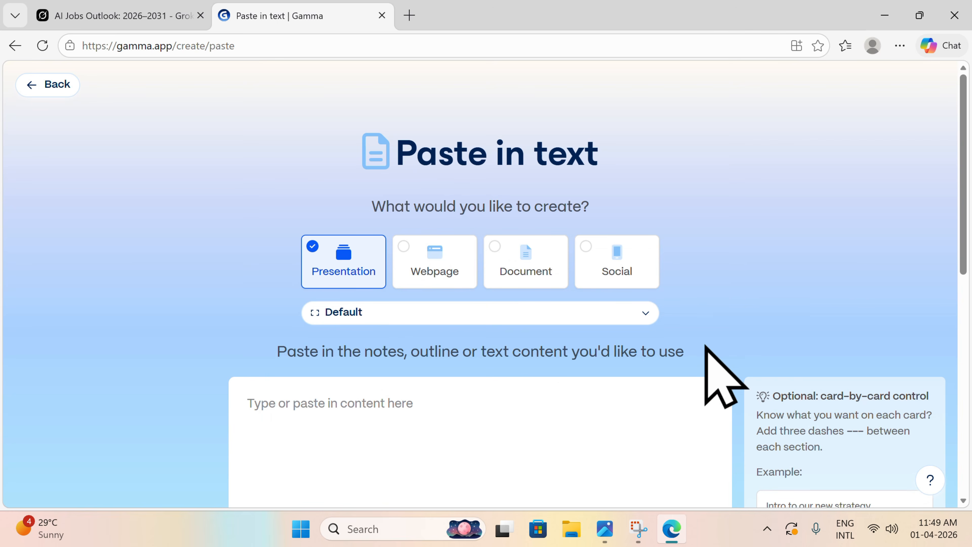
pyautogui.scroll(-8, 625, 348)
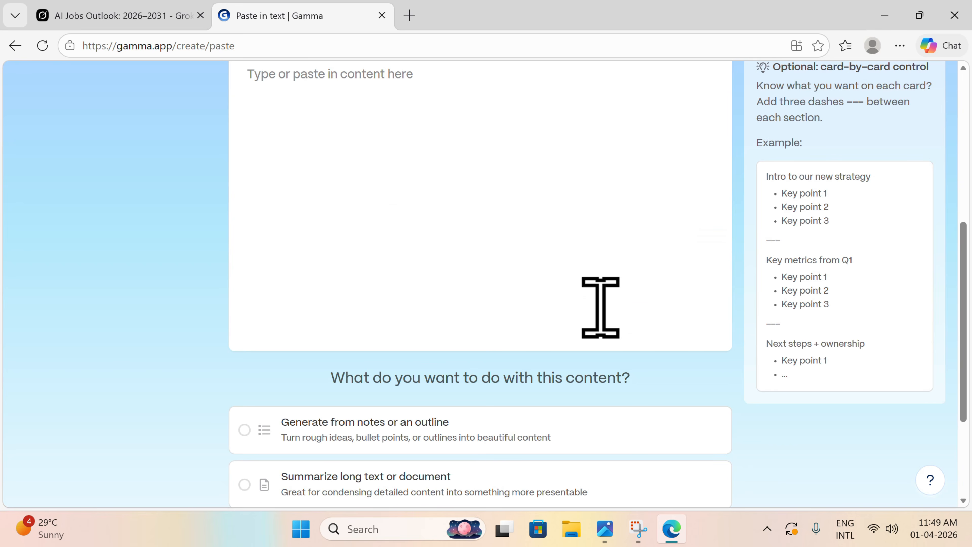
pyautogui.click(296, 85)
pyautogui.hotkey('ctrl', 'v')
pyautogui.scroll(15, 428, 153)
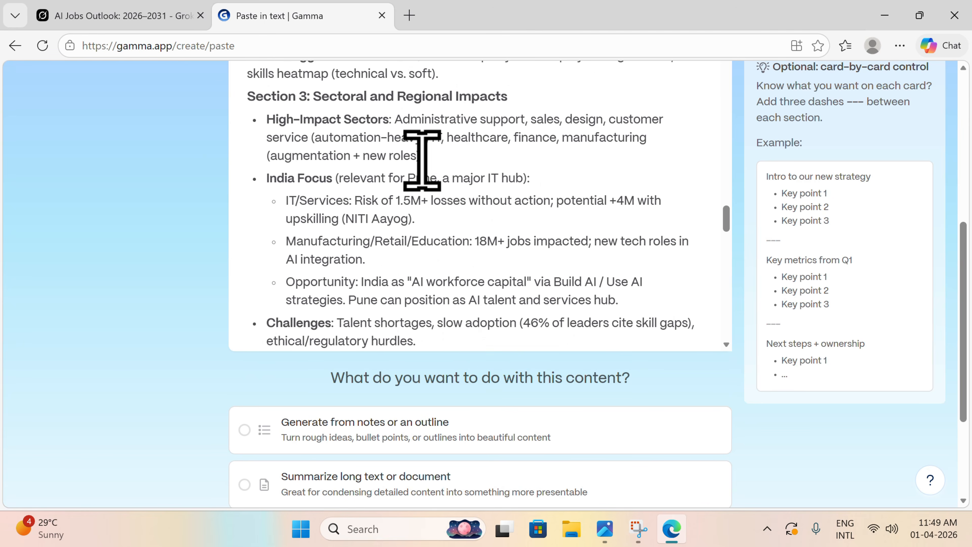
# Step: Check the pasted report against the Grok original, choose Generate from notes or an outline, and continue to the prompt editor
pyautogui.scroll(10, 421, 161)
pyautogui.click(139, 17)
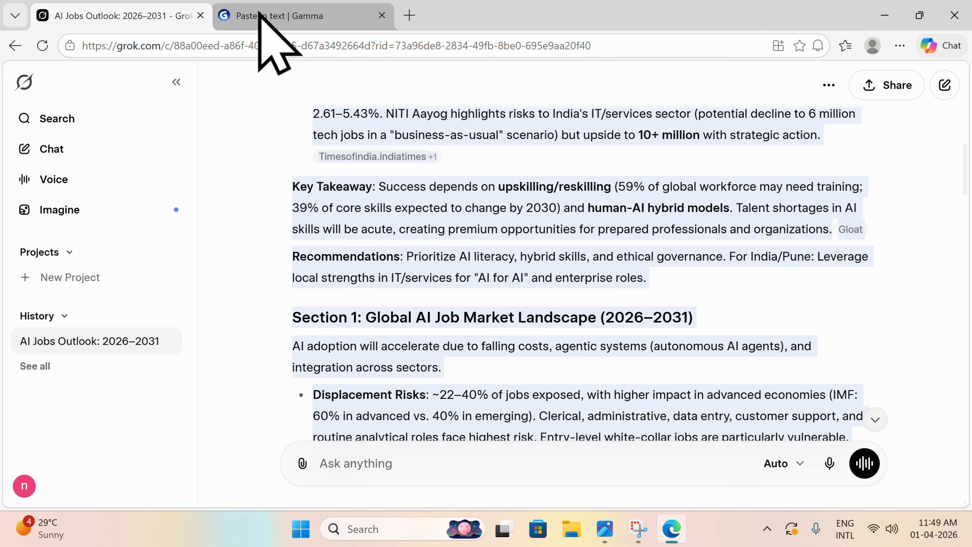
pyautogui.click(261, 16)
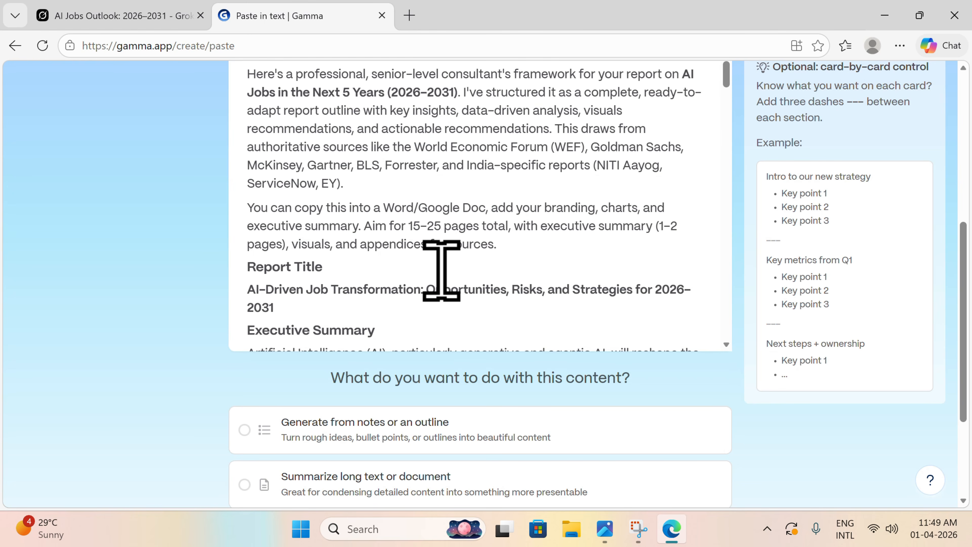
pyautogui.scroll(-10, 441, 270)
pyautogui.scroll(-4, 404, 336)
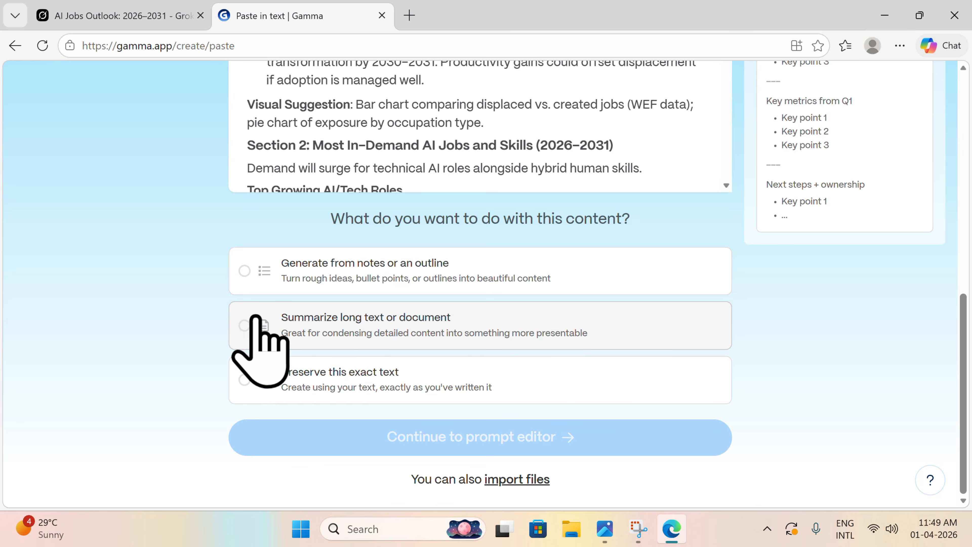
pyautogui.click(248, 283)
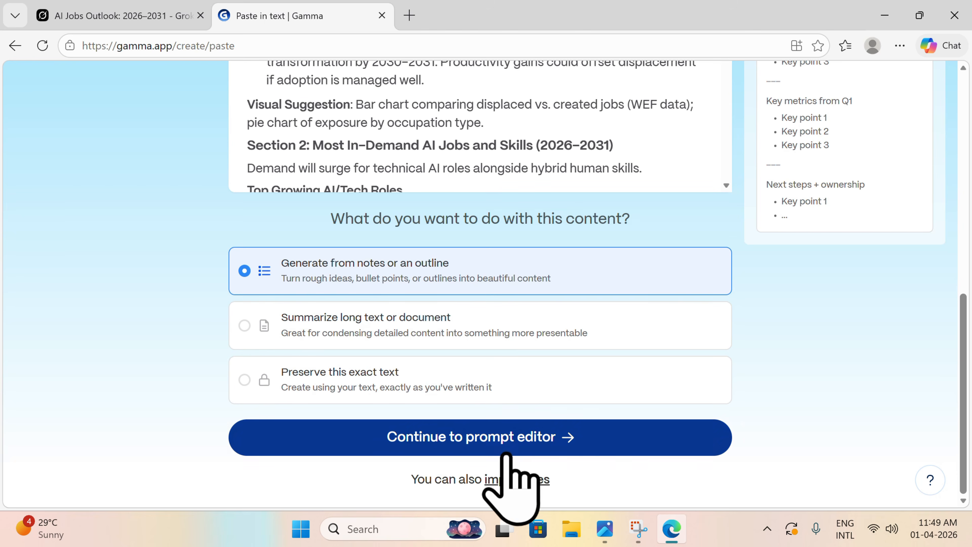
pyautogui.click(496, 447)
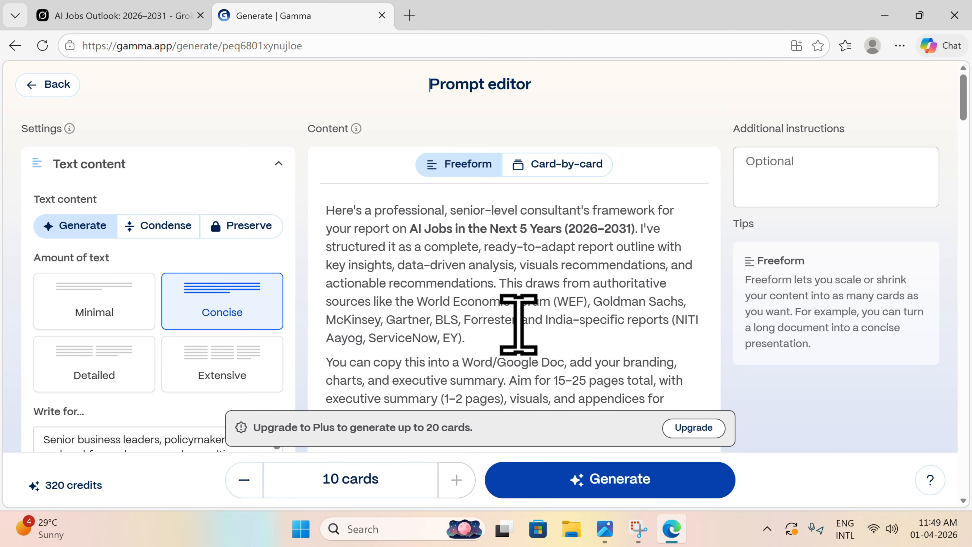
# Step: Examine the prompt editor's text amount, audience, tone, language, theme, image and format settings alongside the report content
pyautogui.scroll(-8, 519, 325)
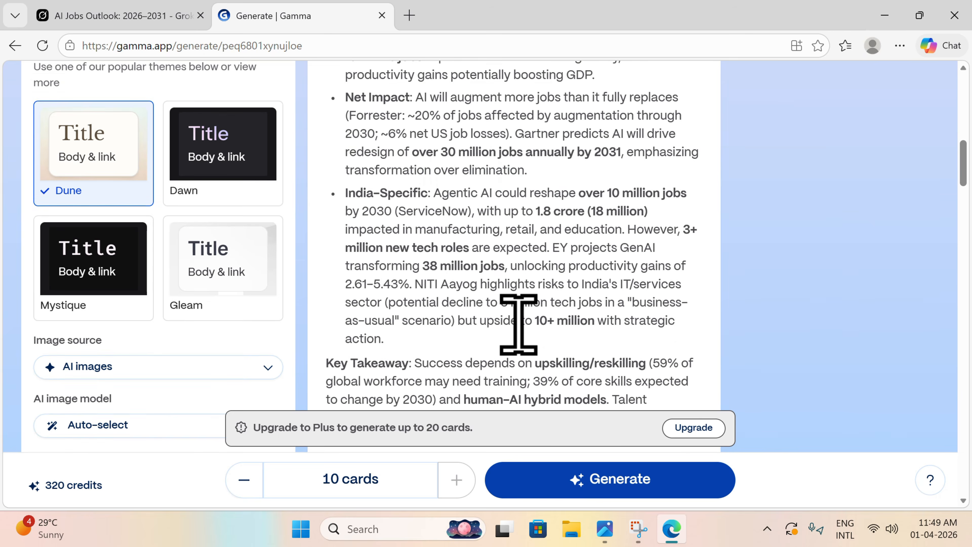
pyautogui.scroll(8, 519, 325)
pyautogui.scroll(-8, 519, 325)
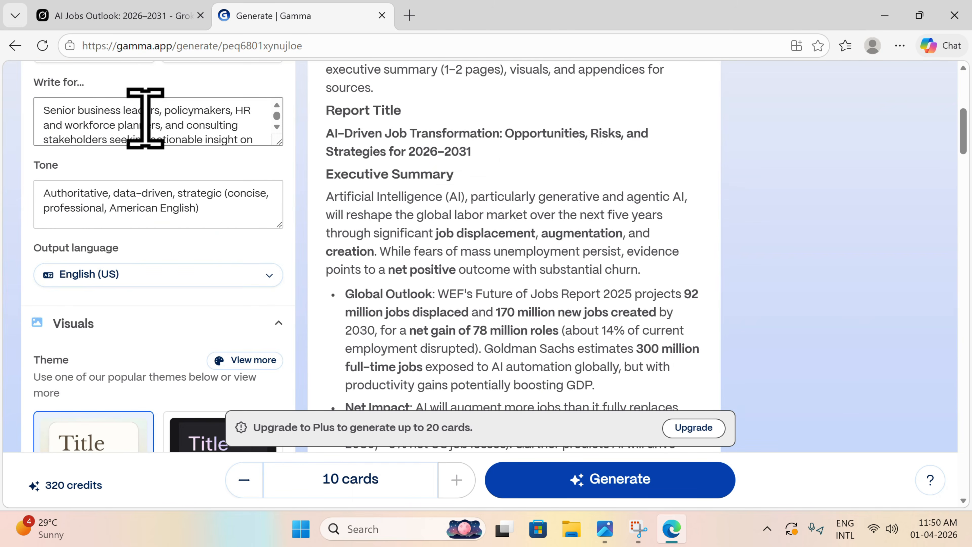
pyautogui.scroll(8, 113, 120)
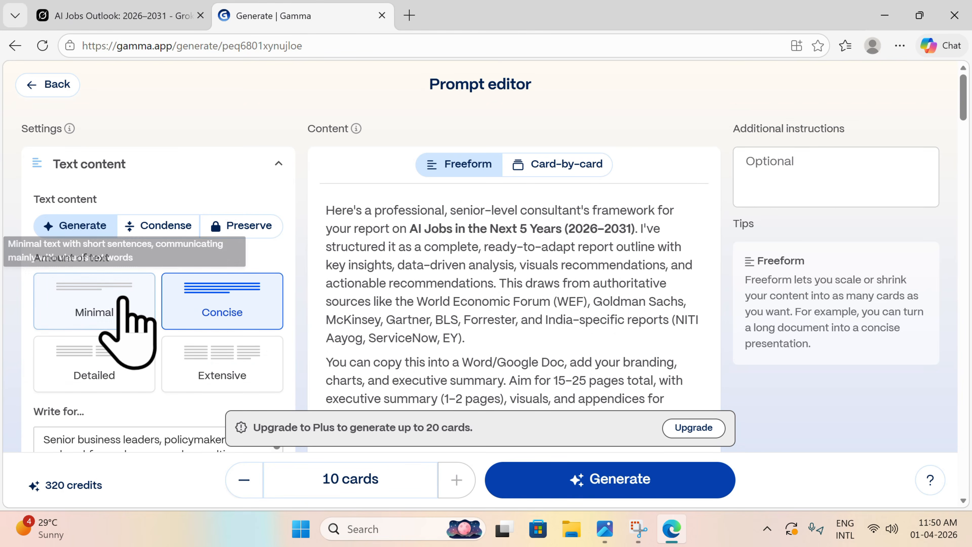
pyautogui.scroll(-7, 122, 329)
pyautogui.scroll(7, 136, 251)
pyautogui.scroll(-7, 142, 256)
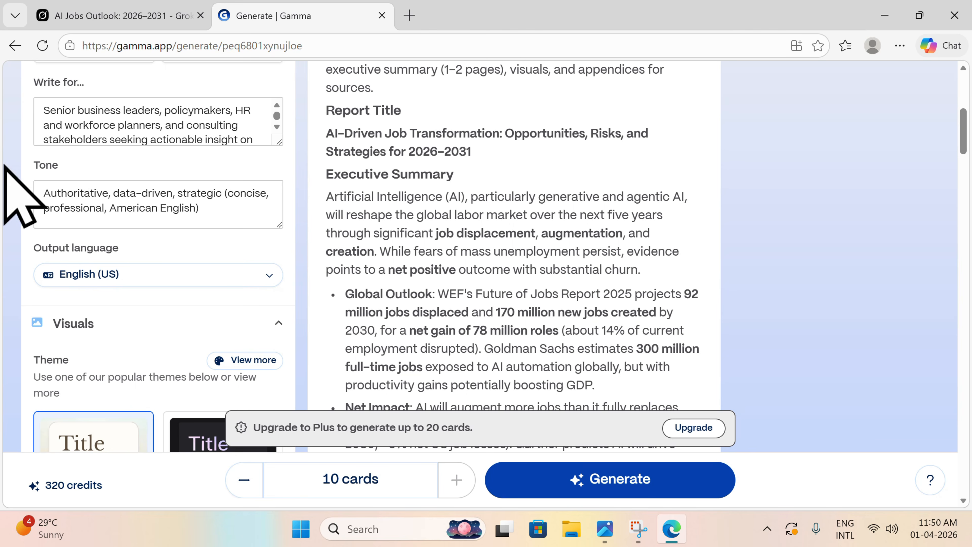
pyautogui.scroll(-7, 111, 268)
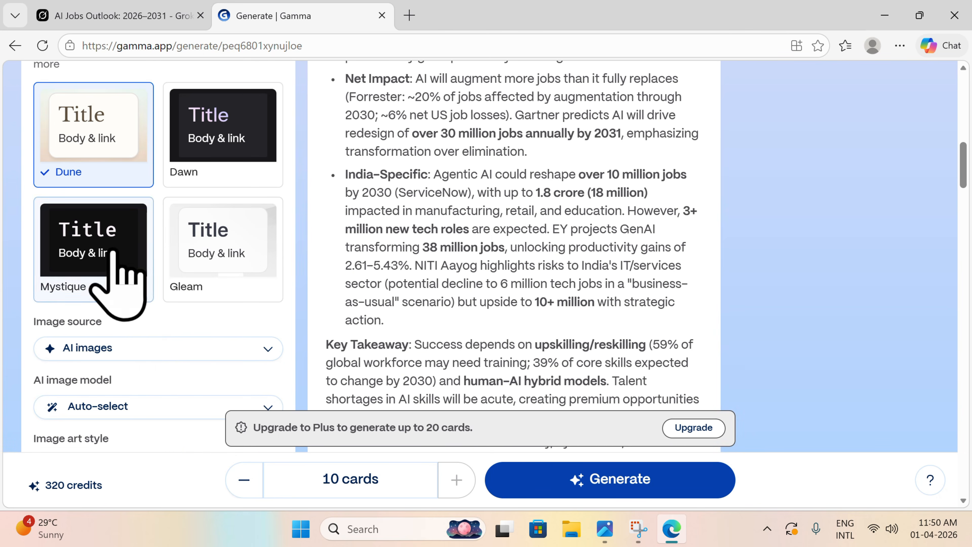
pyautogui.scroll(10, 140, 318)
pyautogui.scroll(-10, 145, 329)
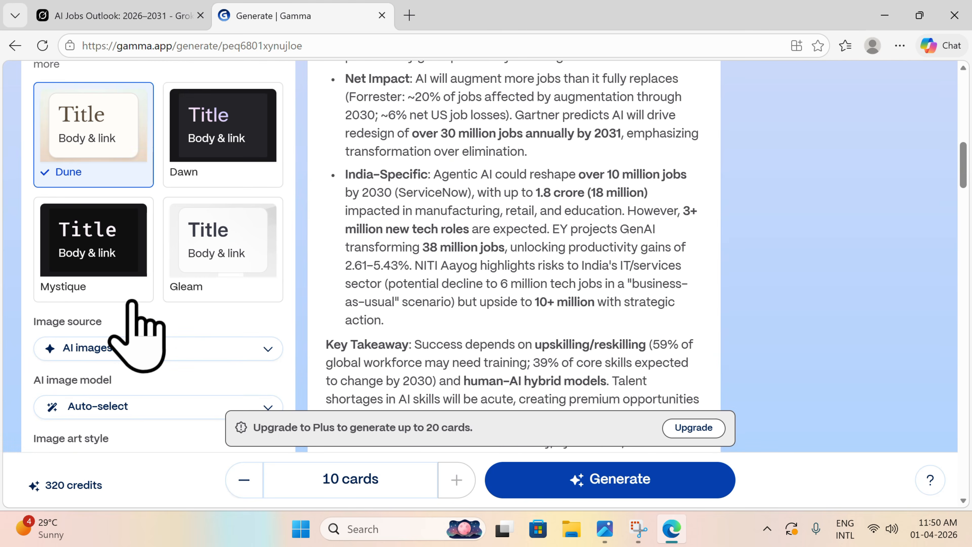
pyautogui.scroll(-6, 138, 314)
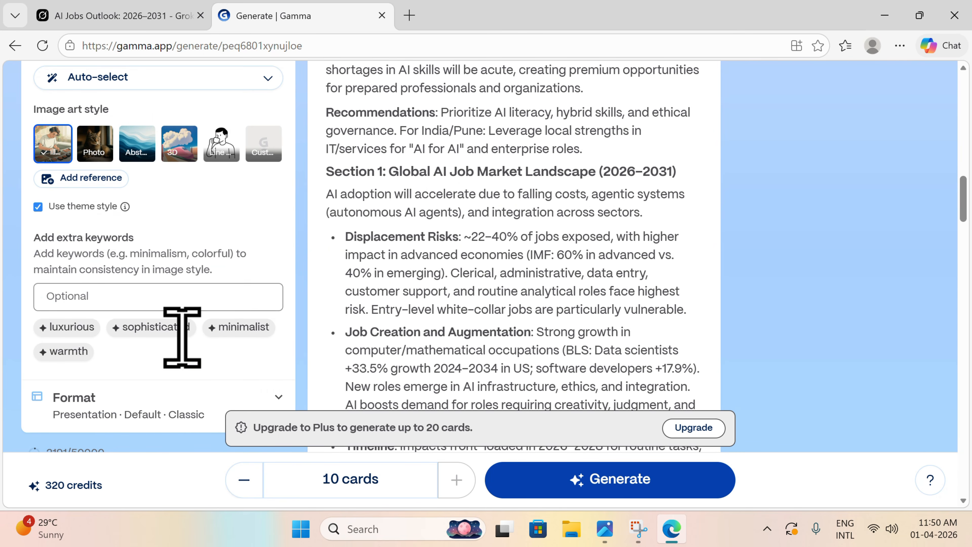
# Step: Generate the 10-card presentation from the report with the Concise text amount and the Dune theme
pyautogui.scroll(10, 186, 255)
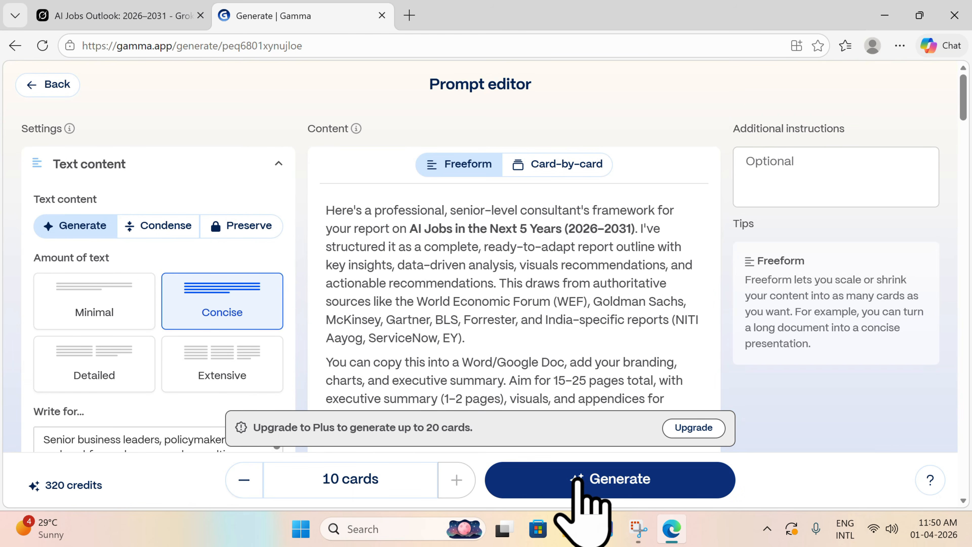
pyautogui.click(588, 481)
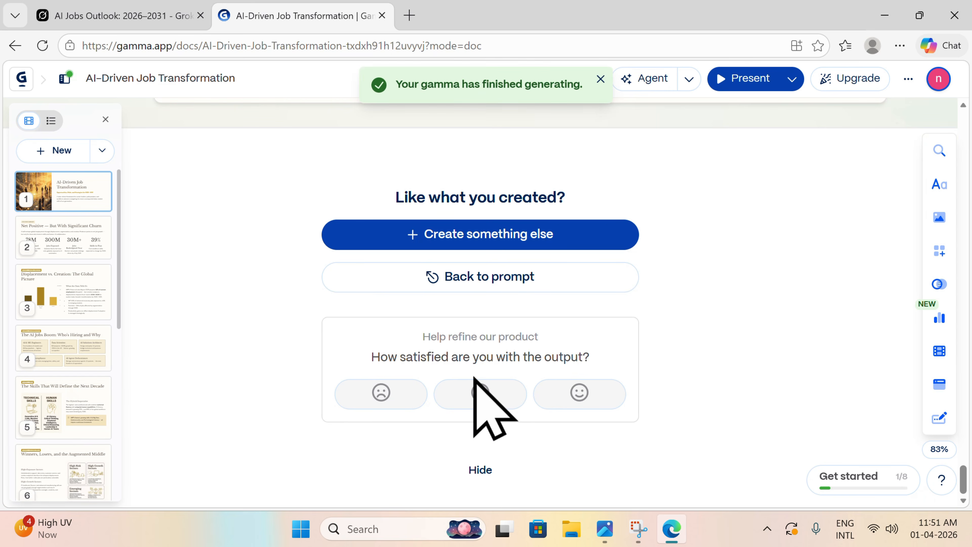
pyautogui.scroll(3, 475, 378)
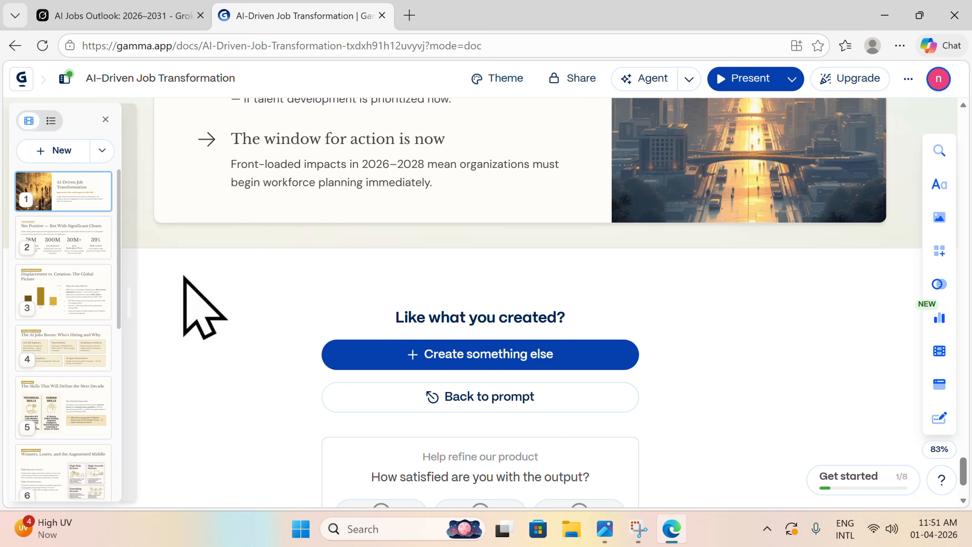
# Step: Present the generated deck and review its slides from the closing verdict back to the title slide
pyautogui.click(726, 79)
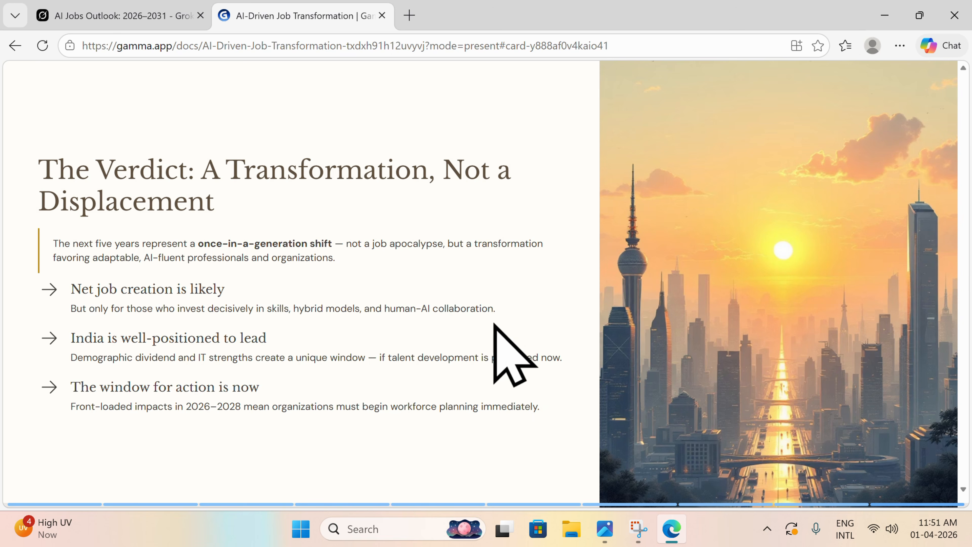
pyautogui.scroll(15, 375, 273)
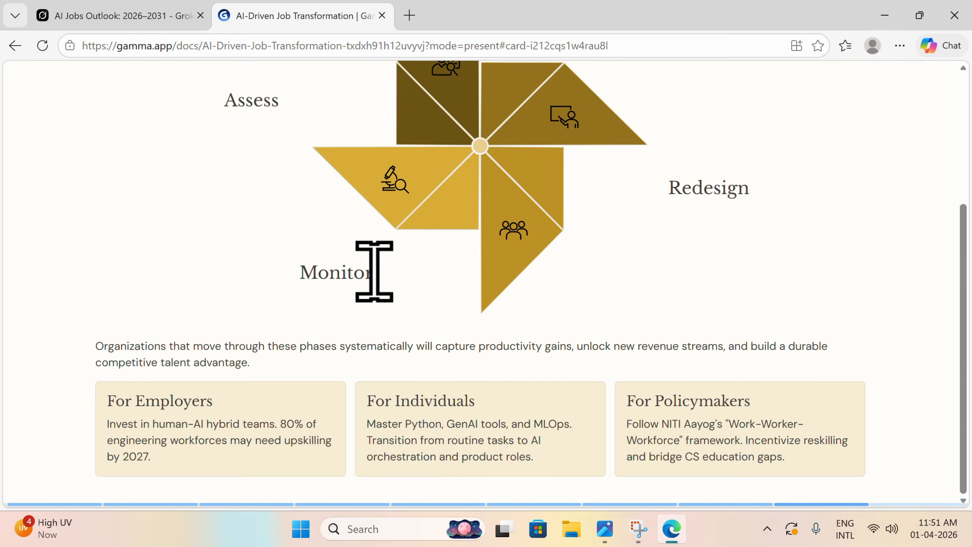
pyautogui.scroll(3, 376, 273)
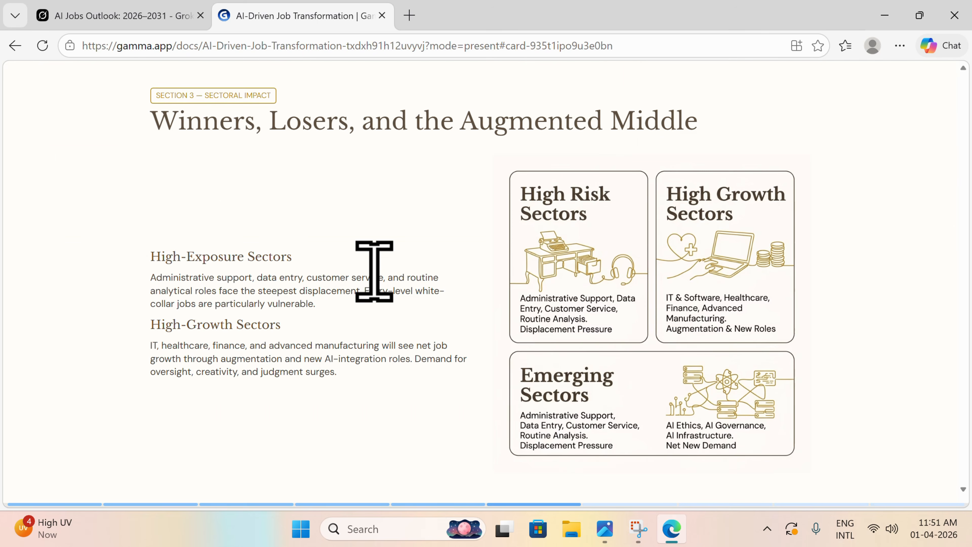
pyautogui.scroll(3, 322, 219)
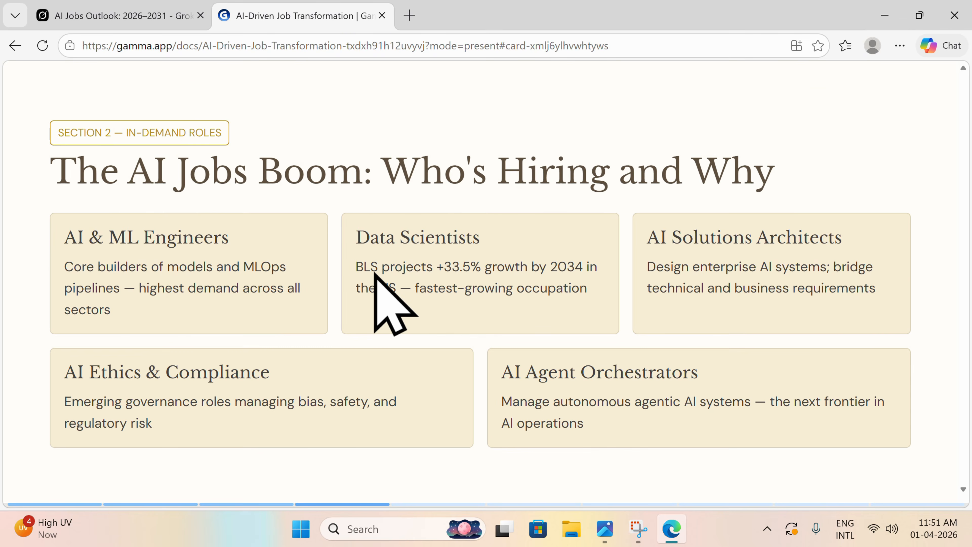
pyautogui.scroll(5, 375, 273)
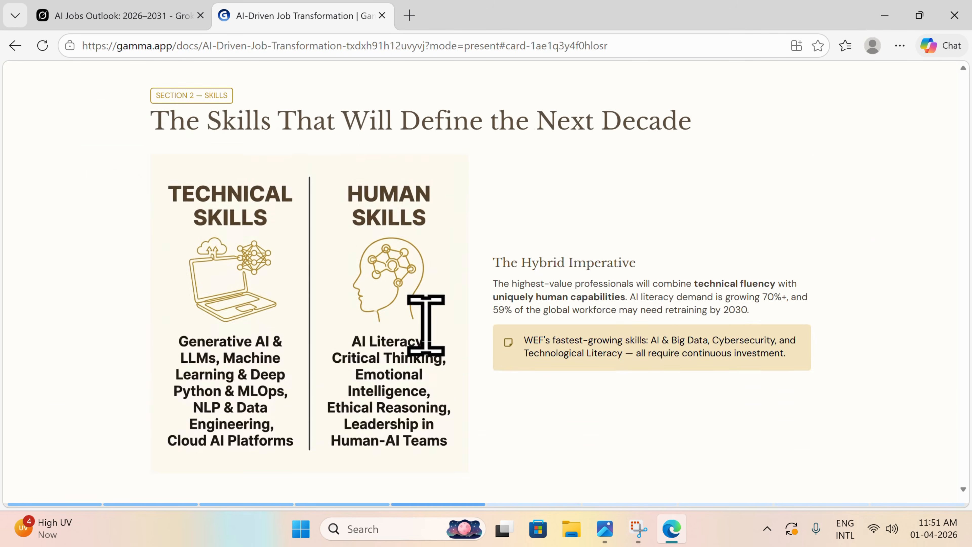
pyautogui.press('Right')
pyautogui.press('Left')
pyautogui.scroll(2, 375, 273)
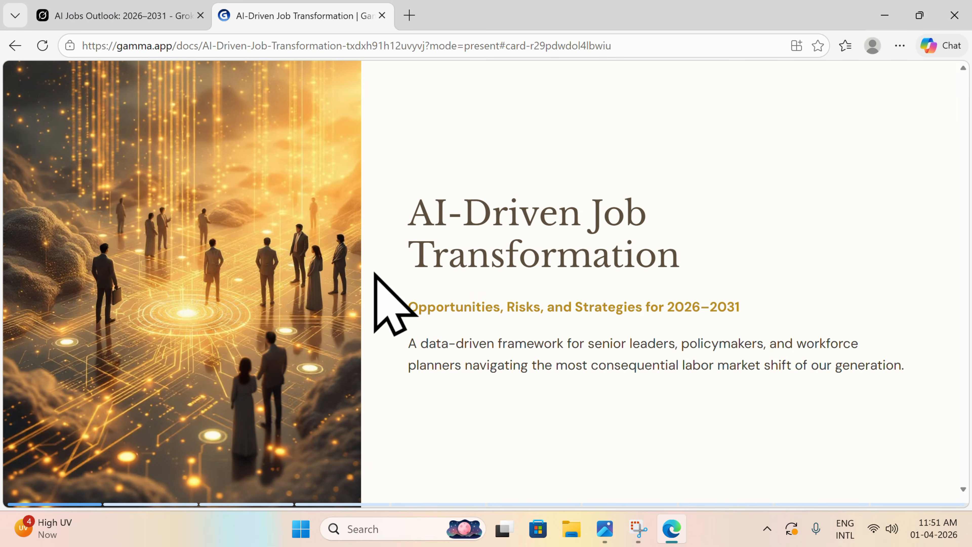
# Step: Review the slides from the title through to the closing verdict, return to the title slide, and exit presentation mode
pyautogui.scroll(-2, 375, 273)
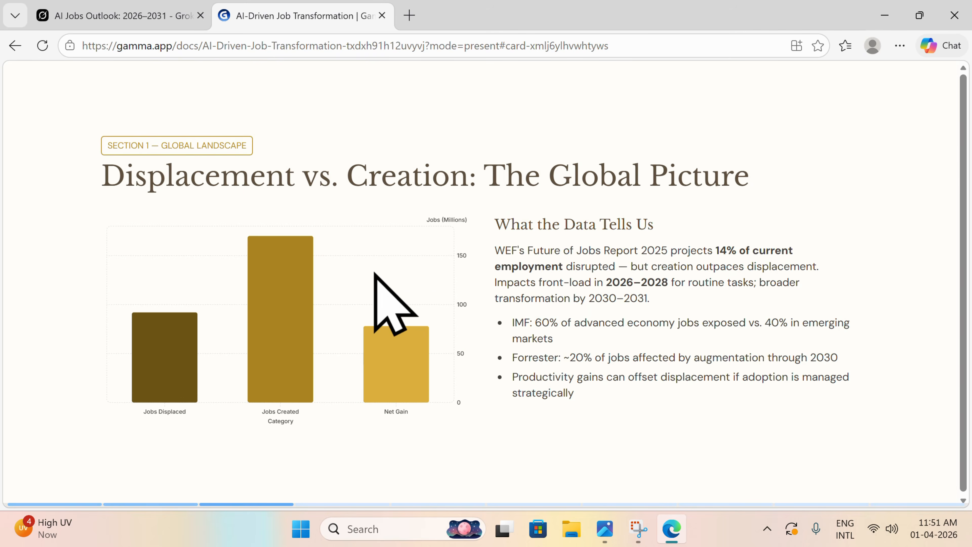
pyautogui.scroll(-4, 376, 274)
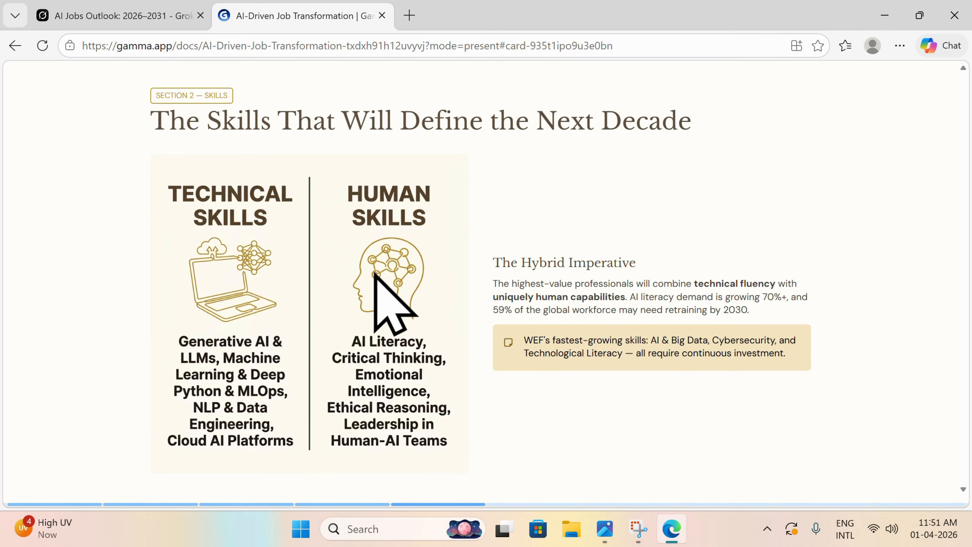
pyautogui.scroll(-2, 375, 272)
pyautogui.scroll(-2, 374, 273)
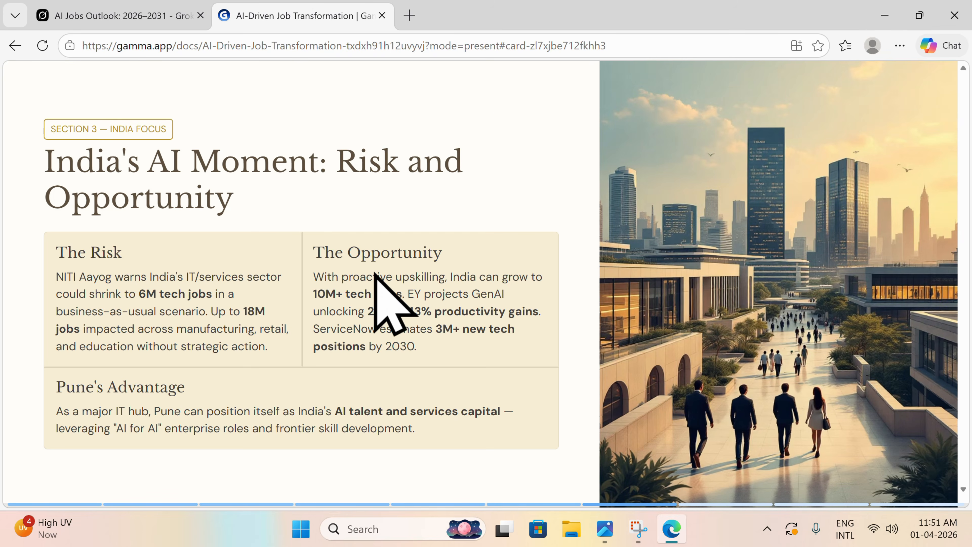
pyautogui.scroll(-4, 376, 274)
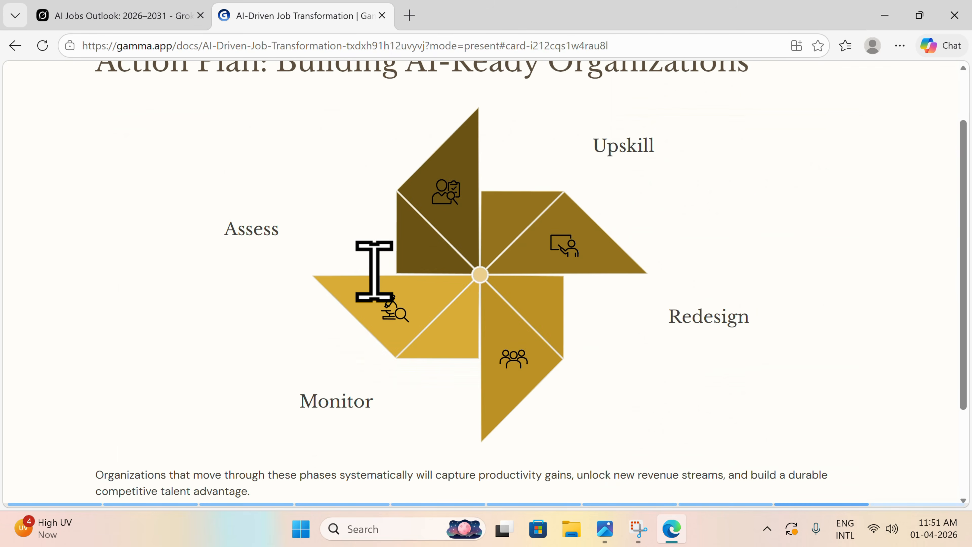
pyautogui.scroll(-3, 374, 272)
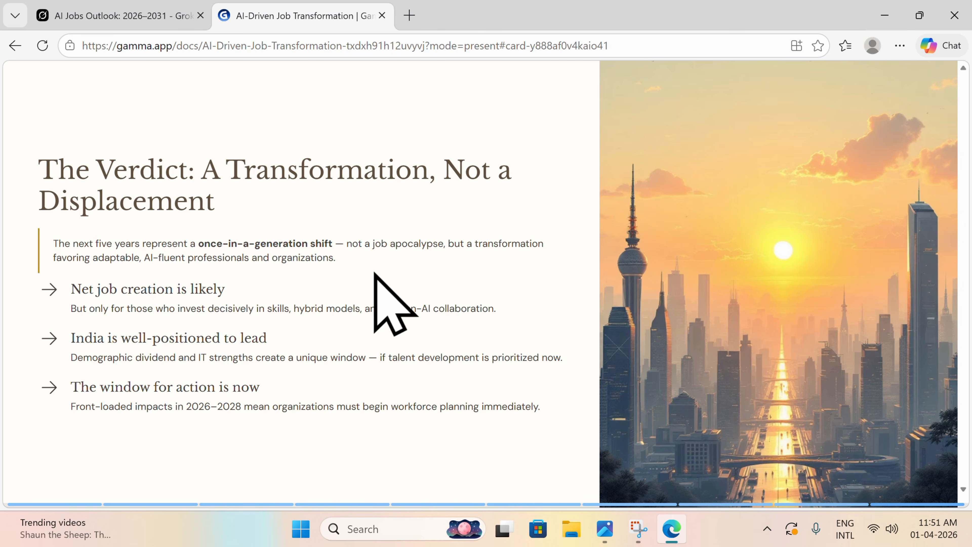
pyautogui.scroll(6, 375, 274)
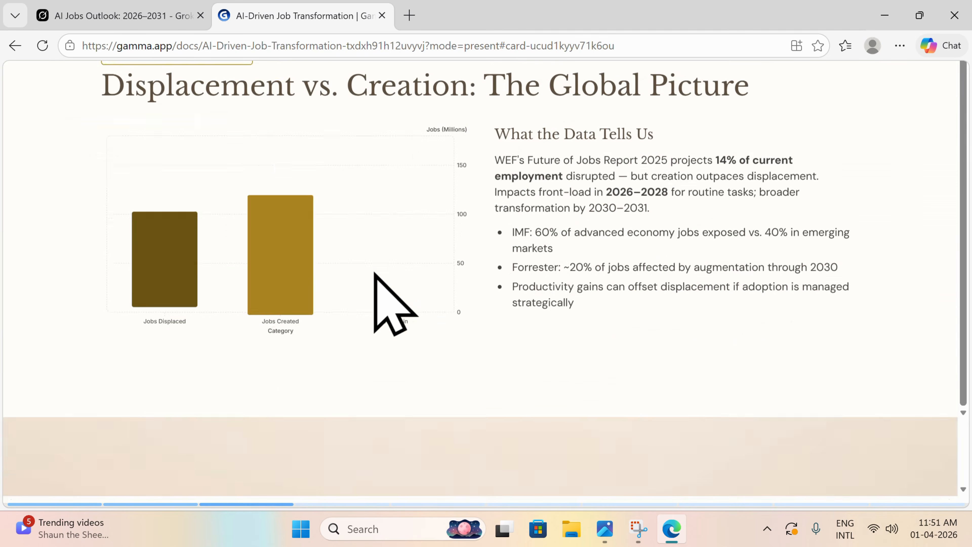
pyautogui.scroll(4, 394, 302)
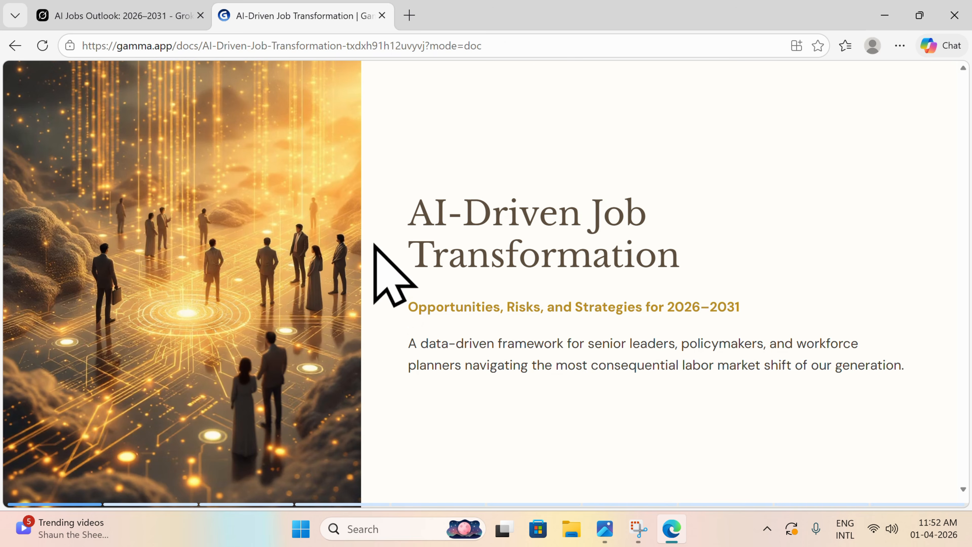
pyautogui.press('Escape')
pyautogui.scroll(-5, 440, 279)
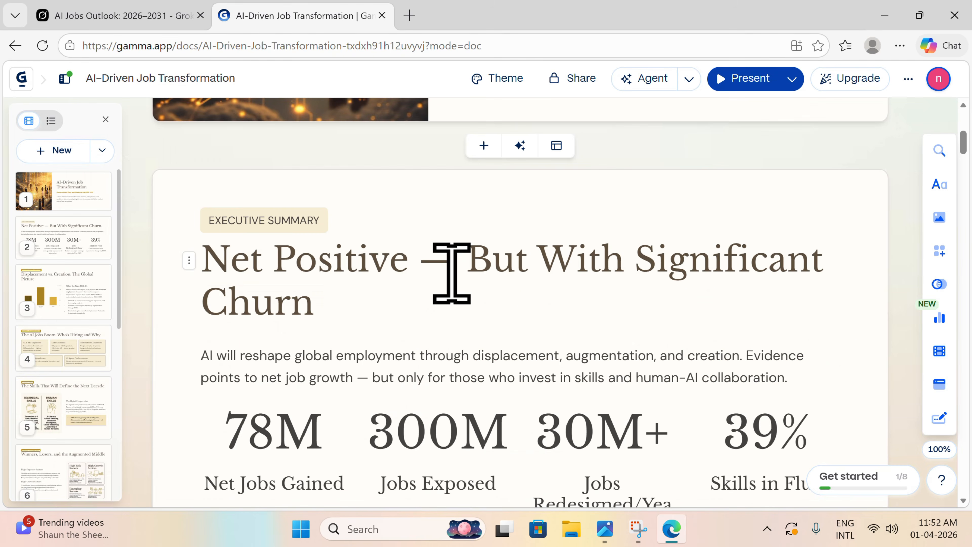